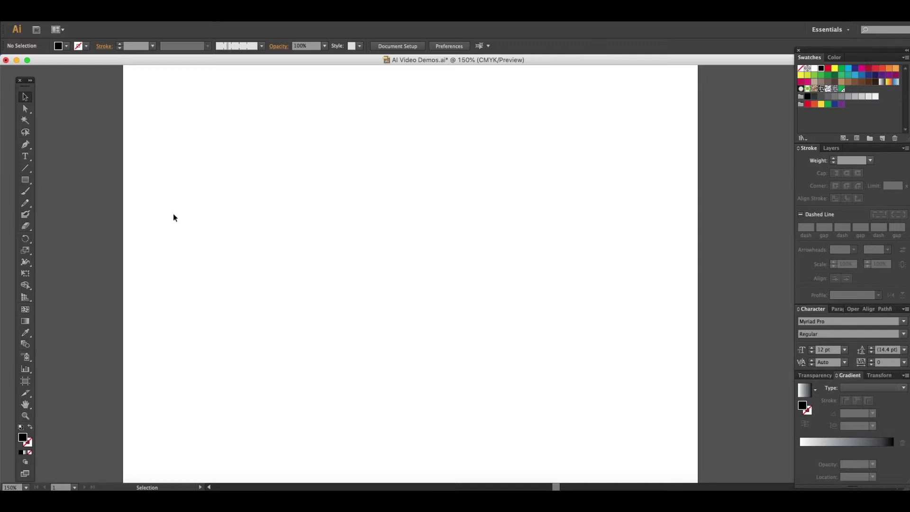
Create a rectangle 5 in wide and 5 in high on the artboard by entering exact dimensions.
click(26, 182)
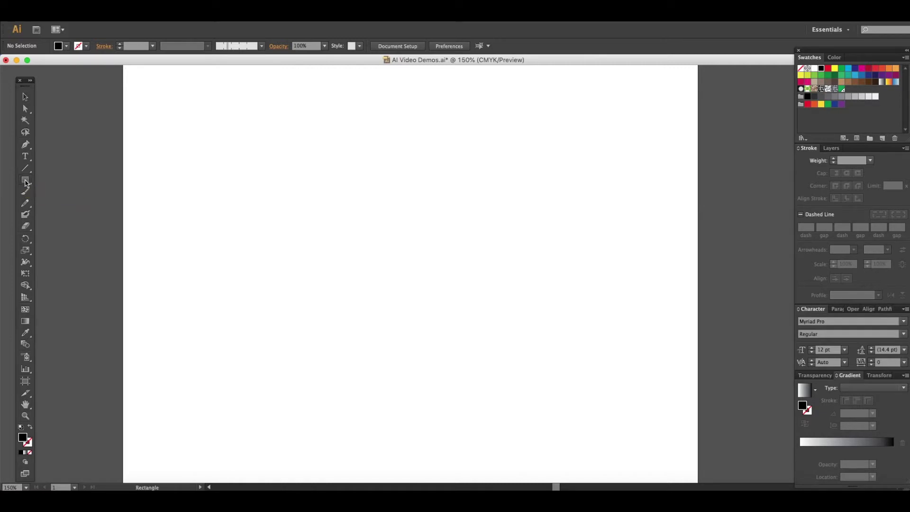
click(308, 219)
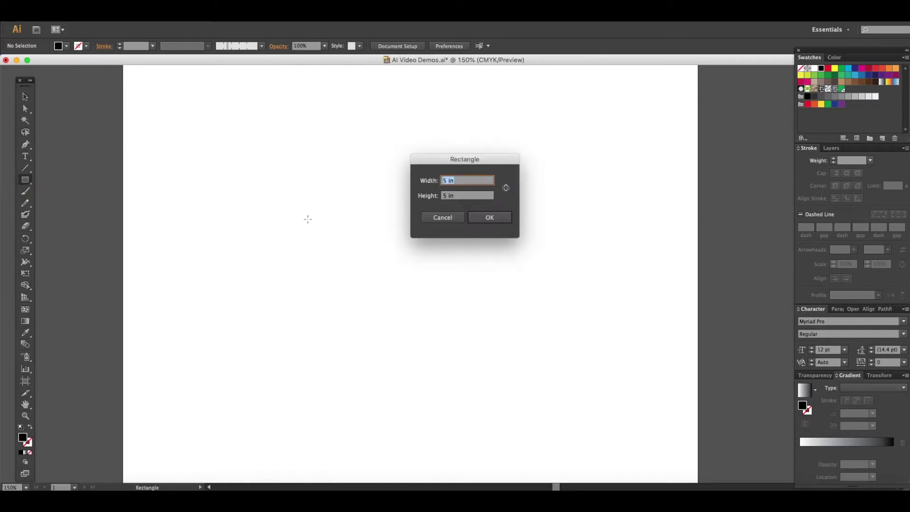
click(446, 182)
drag(448, 180, 442, 183)
click(446, 197)
click(448, 181)
click(445, 196)
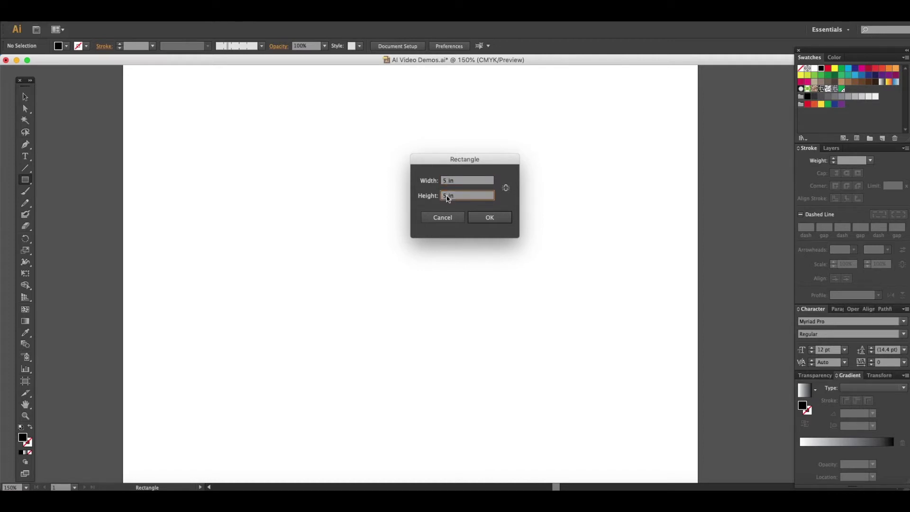
click(490, 218)
Move the square up toward the middle of the artboard, fill it with yellow, and deselect it.
scroll(450, 242, down, 3)
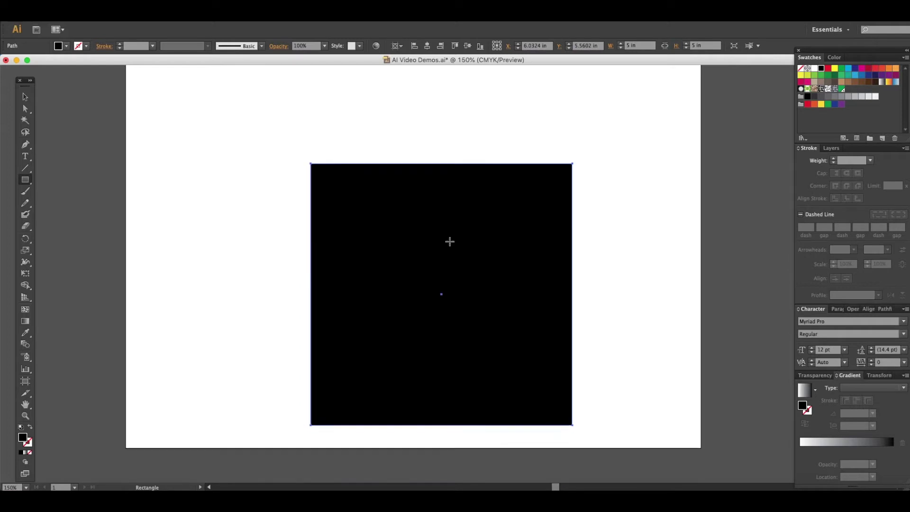
scroll(451, 234, up, 3)
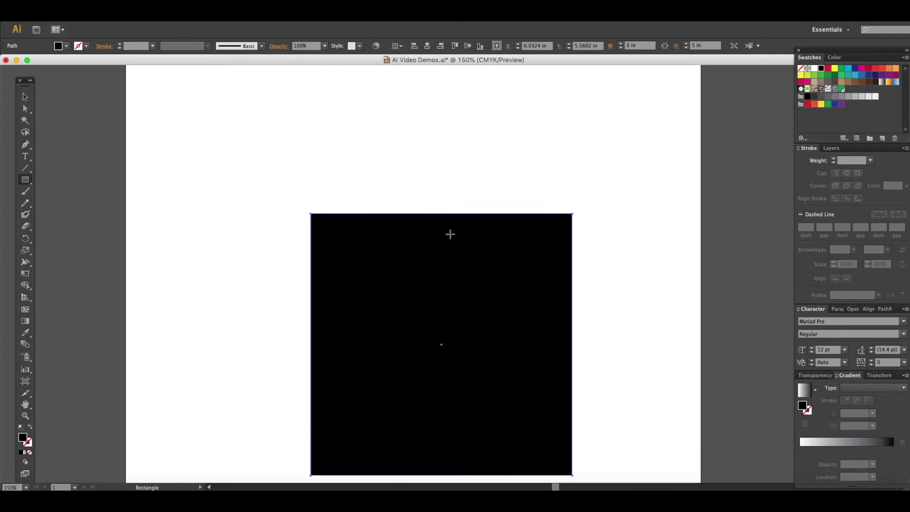
click(25, 97)
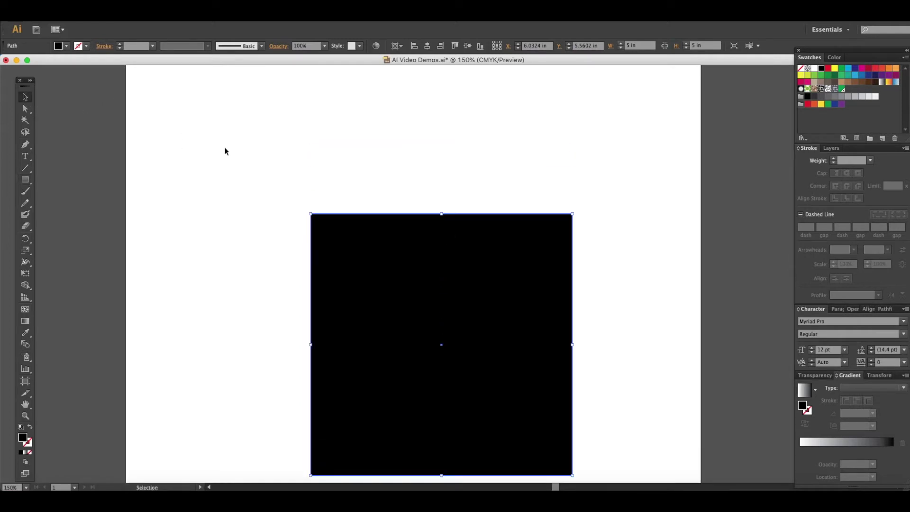
drag(400, 304, 373, 230)
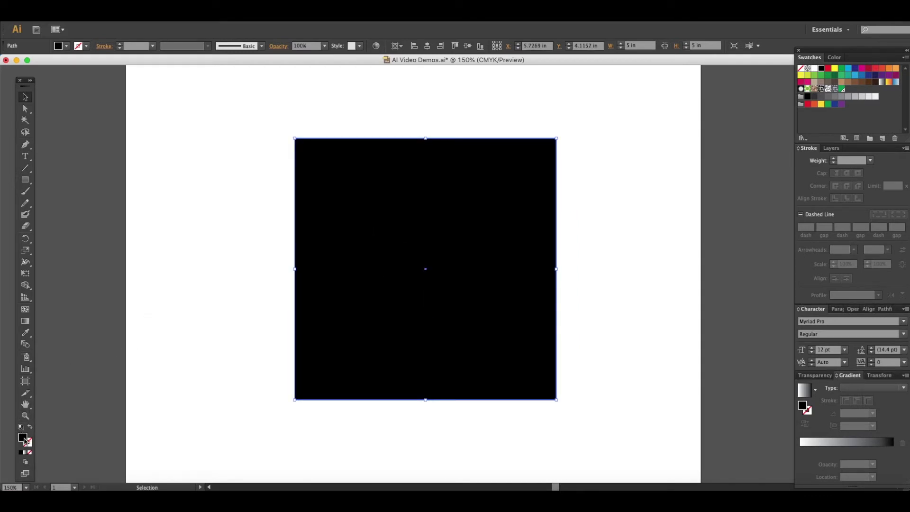
click(835, 70)
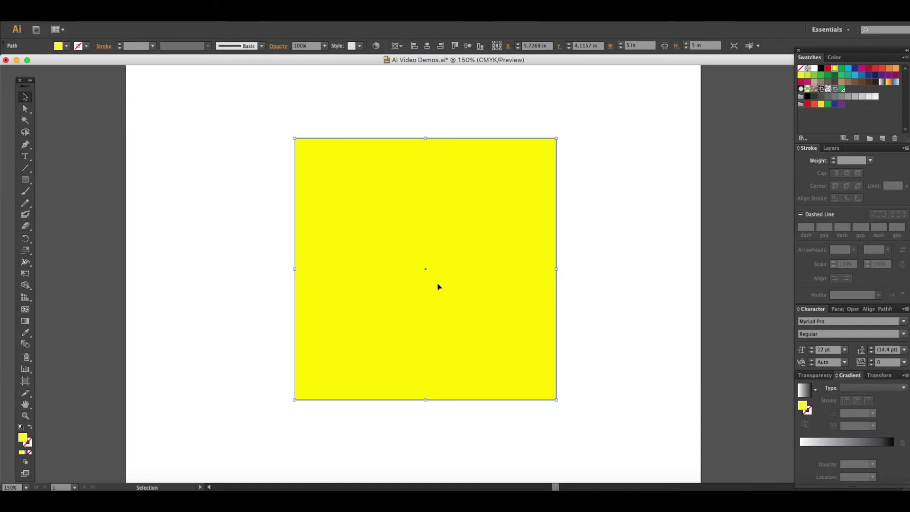
click(30, 446)
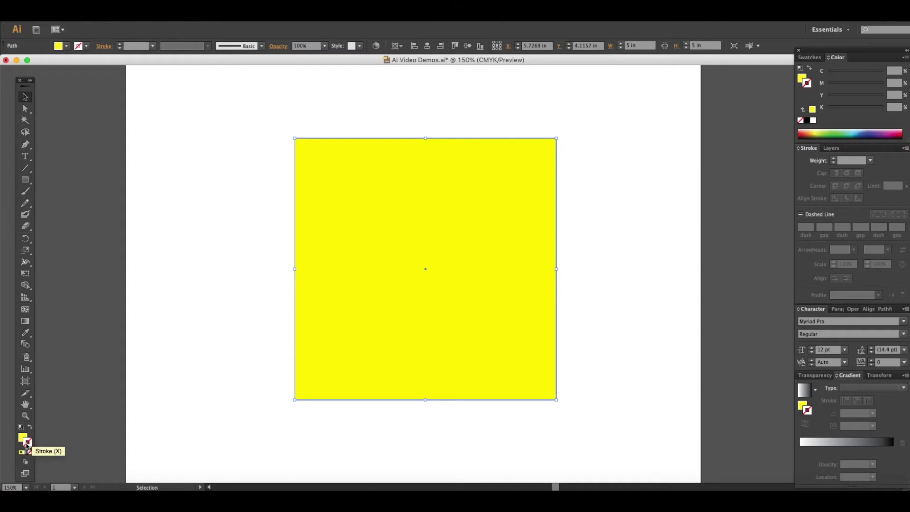
click(22, 437)
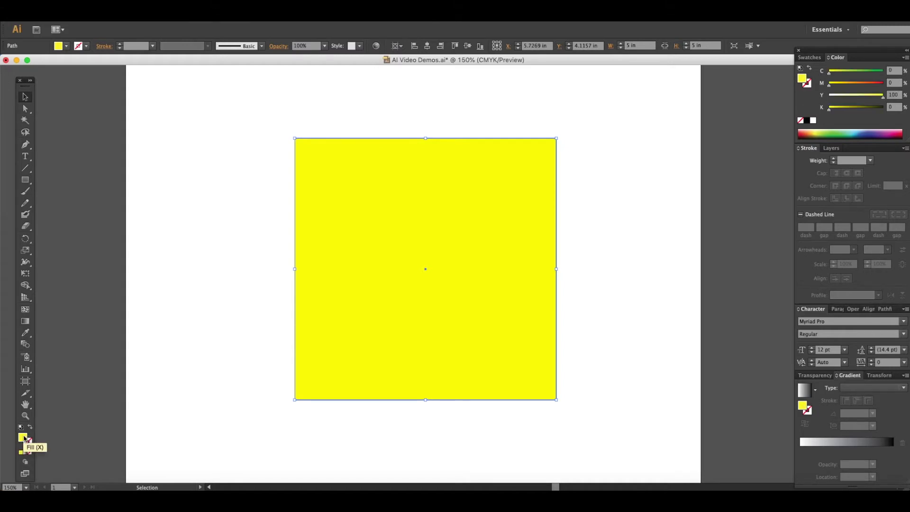
click(236, 312)
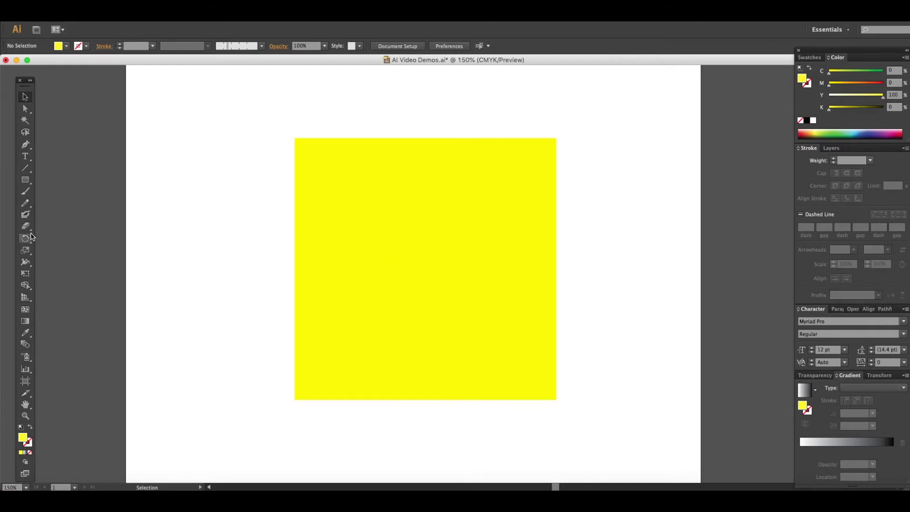
Draw an ellipse about 0.68 in by 0.95 in inside the square's upper-left area and fill it with red.
drag(25, 185, 58, 203)
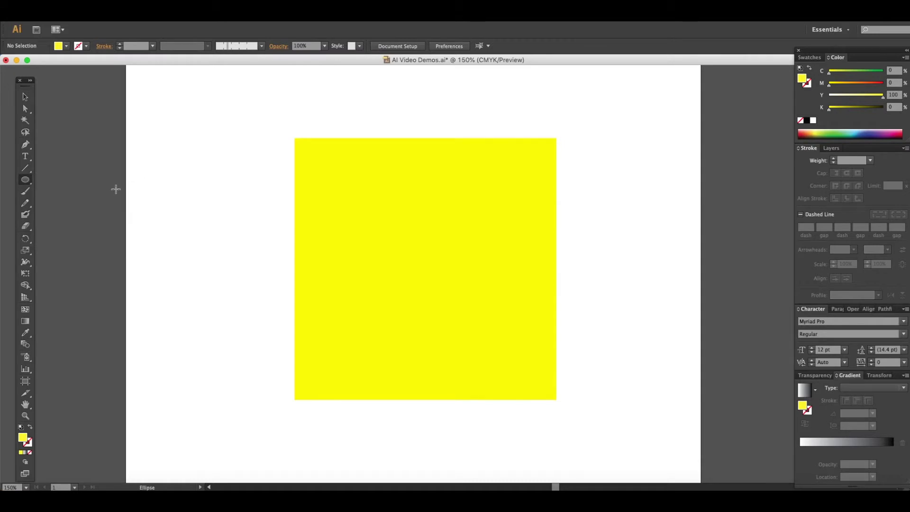
drag(316, 189, 351, 237)
click(810, 57)
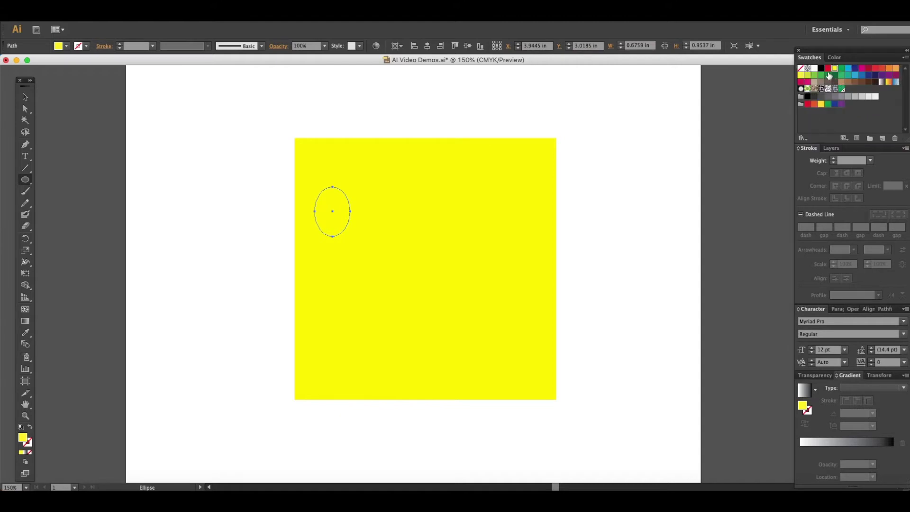
click(828, 69)
Draw five more red ellipses: one inside the square's right half and one overlapping each of its bottom, right, top and left edges.
mouse_move(465, 263)
mouse_down()
mouse_move(510, 291)
mouse_move(508, 309)
mouse_up()
drag(356, 348, 428, 424)
drag(532, 191, 570, 224)
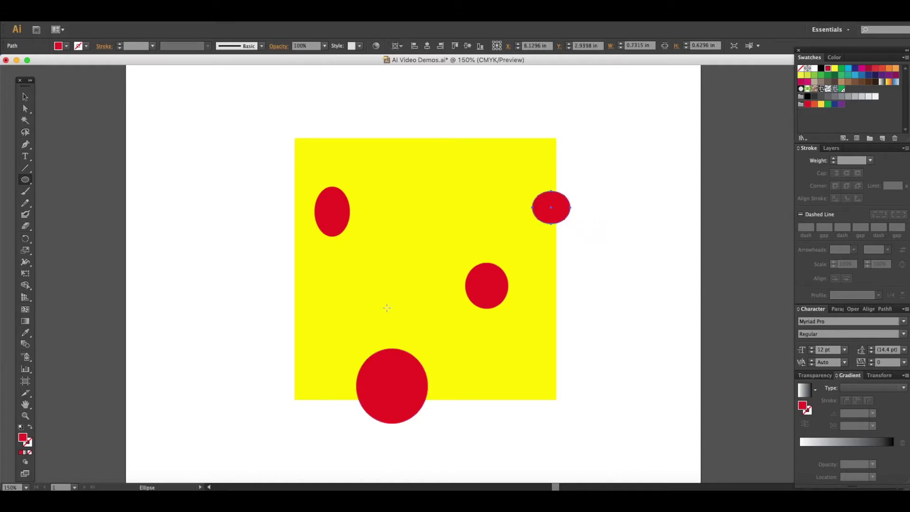
drag(508, 149, 464, 126)
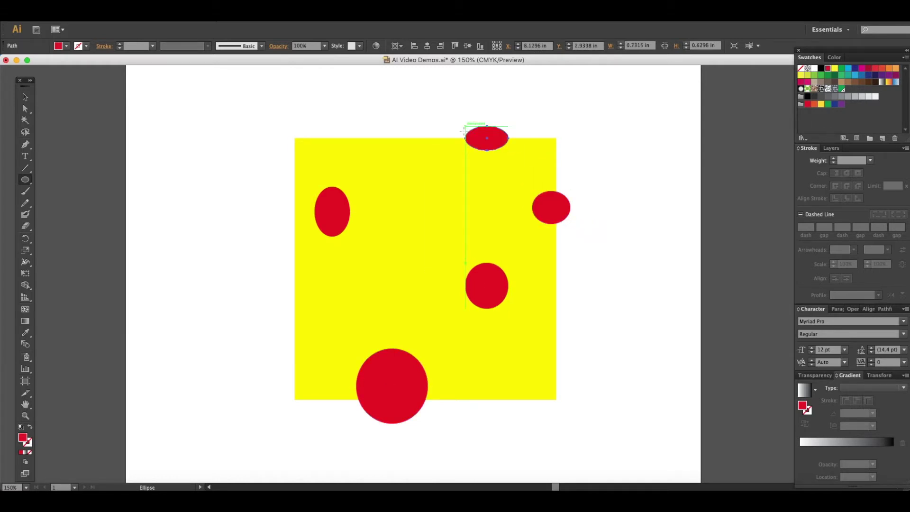
drag(311, 369, 264, 321)
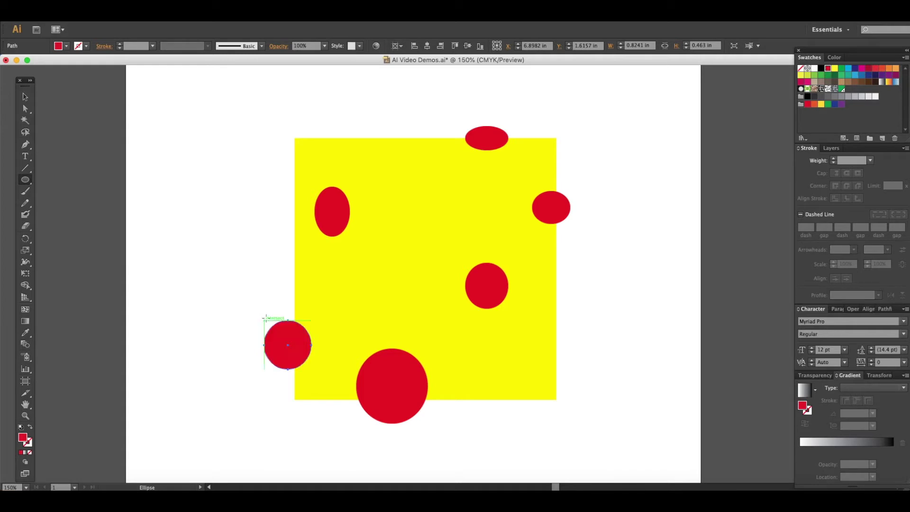
Recolor the upper-left ellipse green, the inner right circle dark blue, and the ellipse on the square's right edge brown.
key(v)
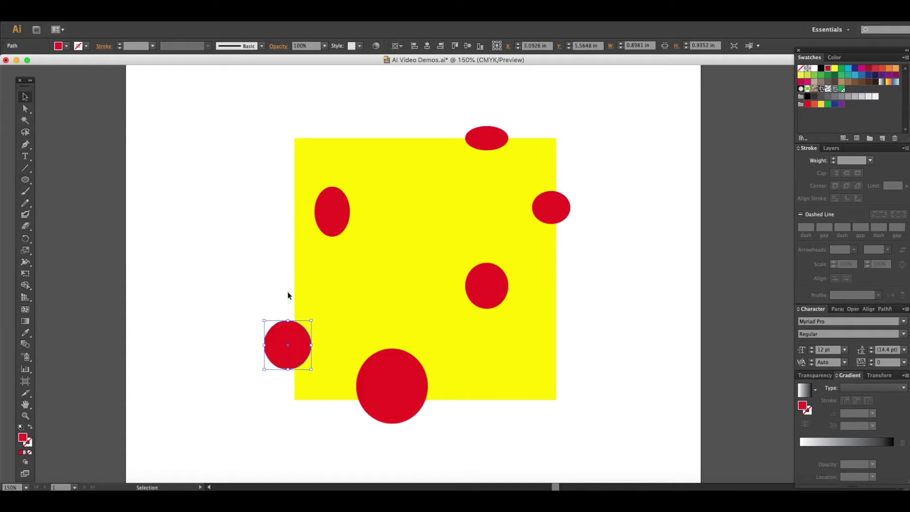
click(345, 212)
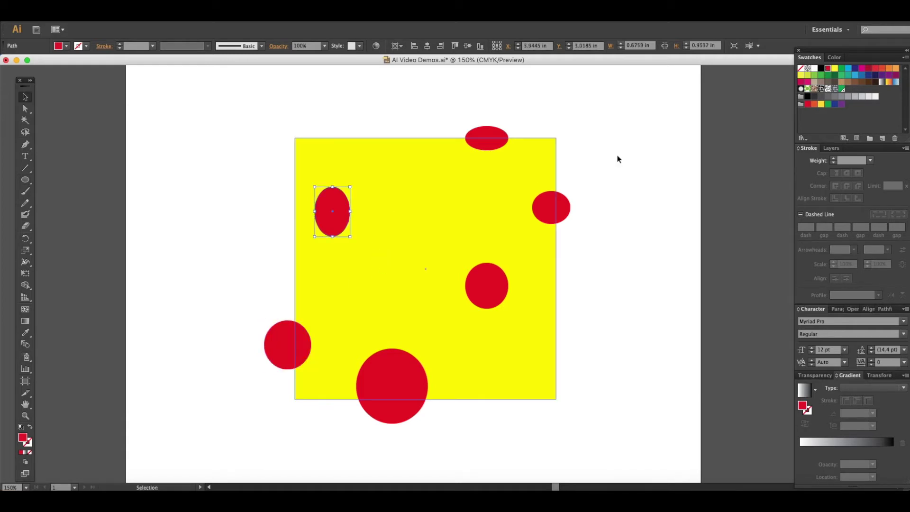
click(842, 68)
click(488, 277)
click(858, 71)
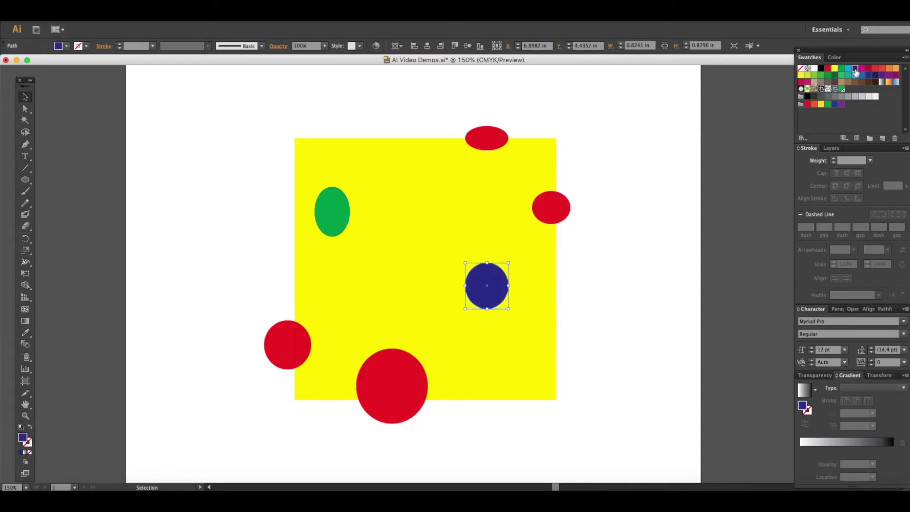
click(550, 219)
click(866, 82)
Recolor the ellipse on the square's top edge orange and the circle on its left edge dark gray, then deselect.
click(470, 132)
click(882, 68)
click(396, 363)
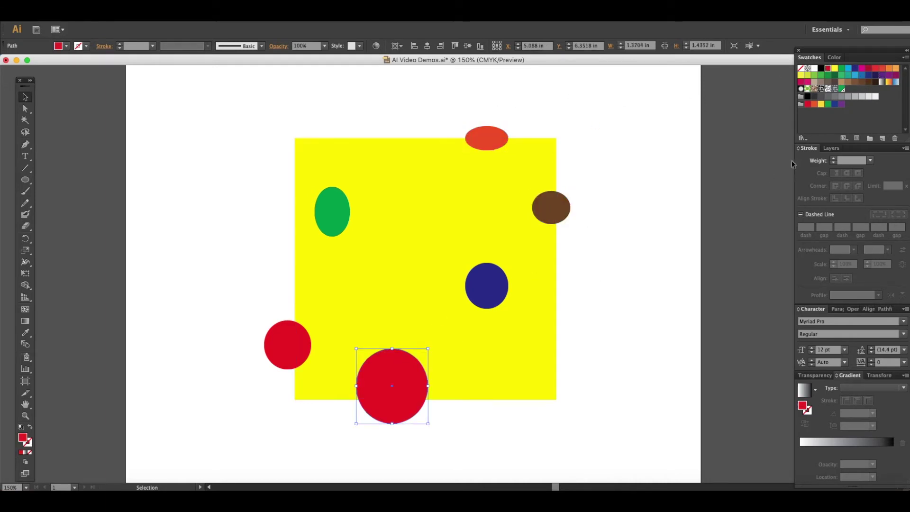
click(284, 351)
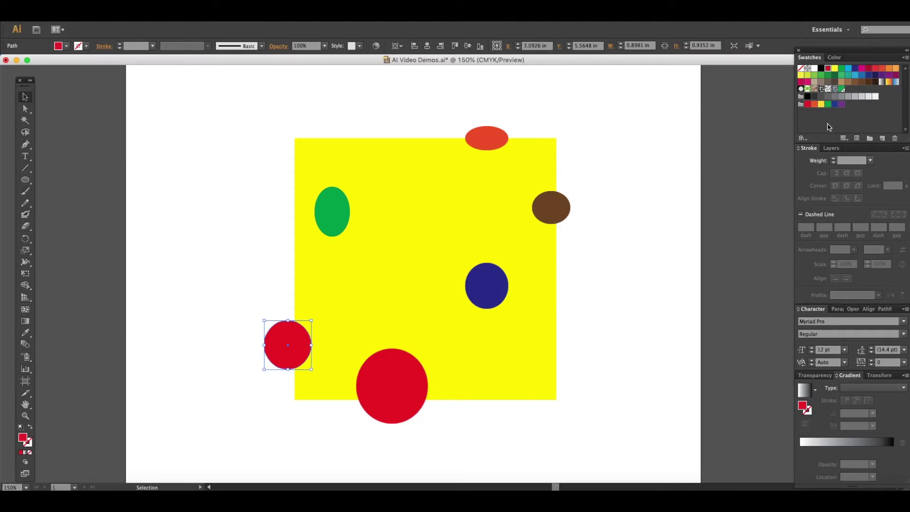
click(822, 96)
click(647, 153)
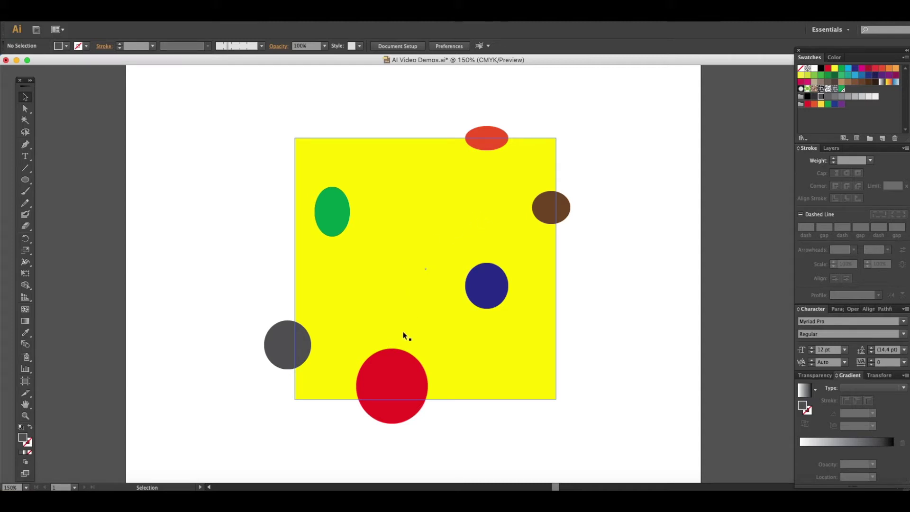
click(402, 374)
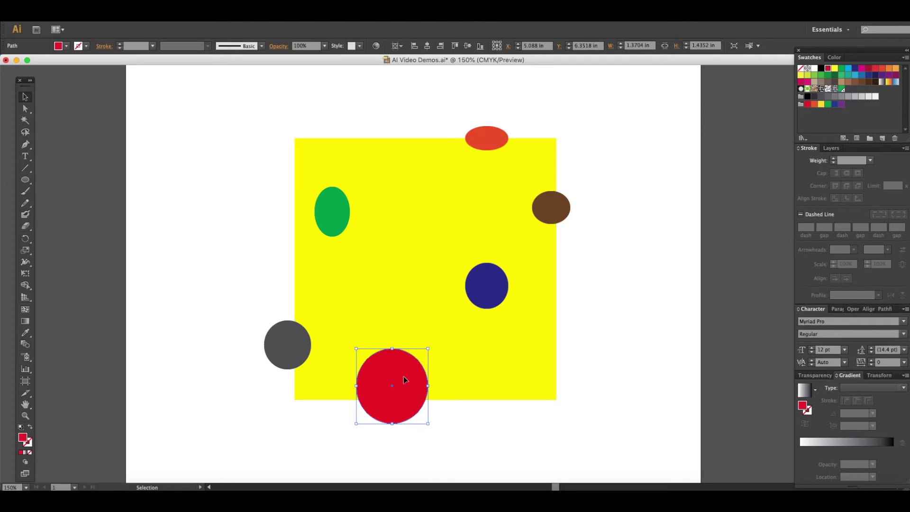
click(445, 421)
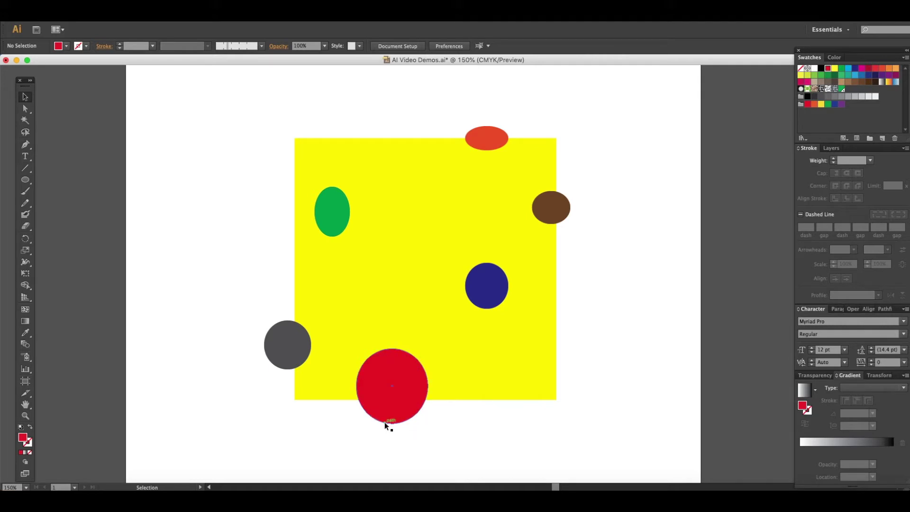
scroll(402, 161, left, 1)
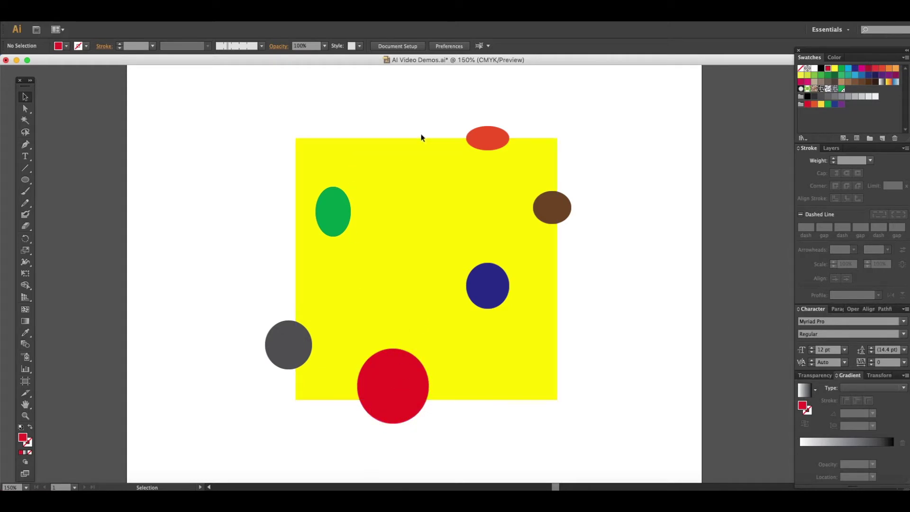
Open the Move options for the red circle on the bottom edge and set horizontal to 0 in and vertical to 5 in.
click(406, 368)
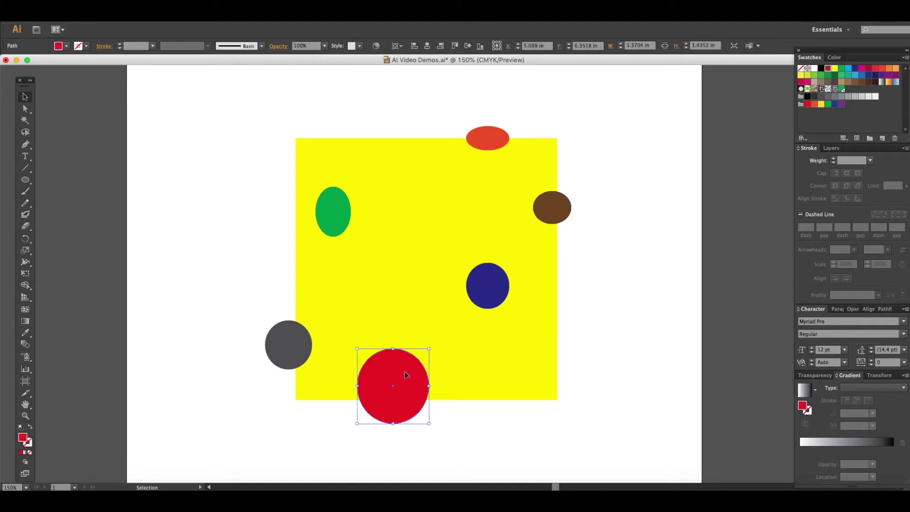
key(Return)
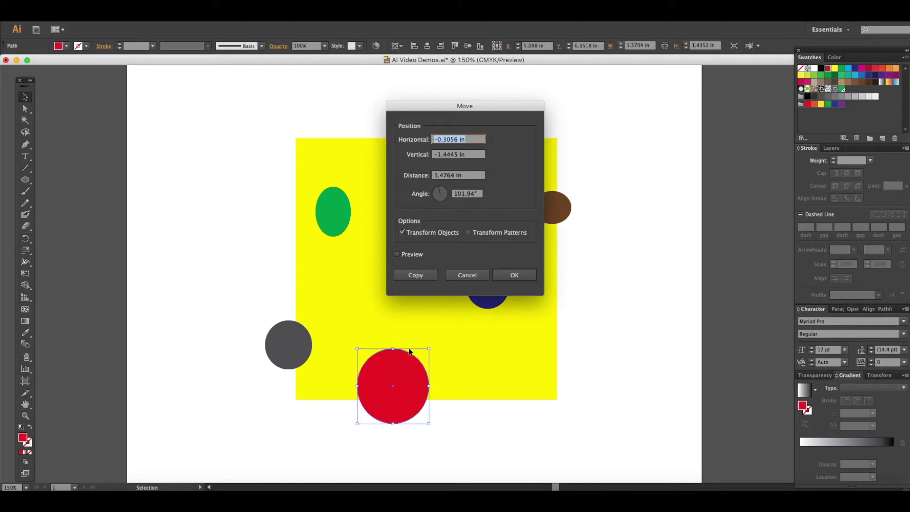
drag(421, 111, 578, 127)
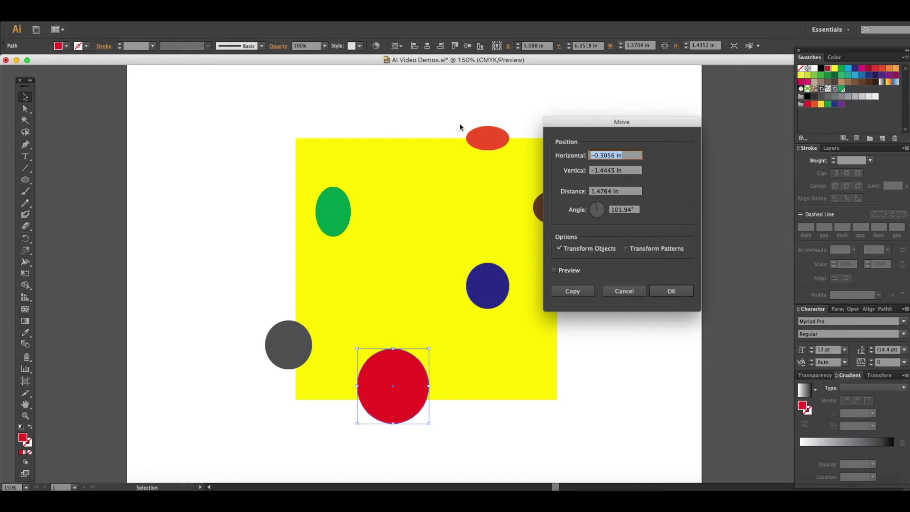
click(616, 156)
drag(614, 155, 585, 158)
text(0)
drag(617, 171, 589, 172)
text(5)
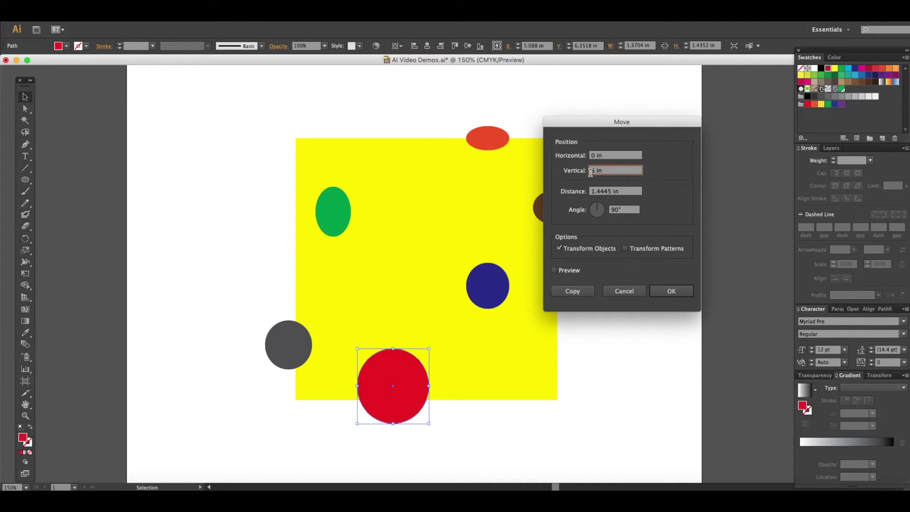
Toggle the move preview on and off to check the direction in which the red circle shifts.
click(555, 271)
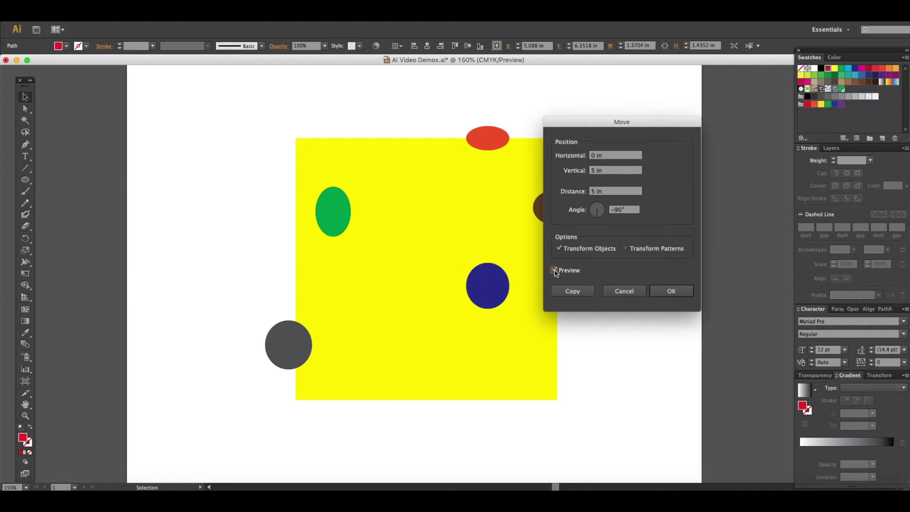
click(555, 271)
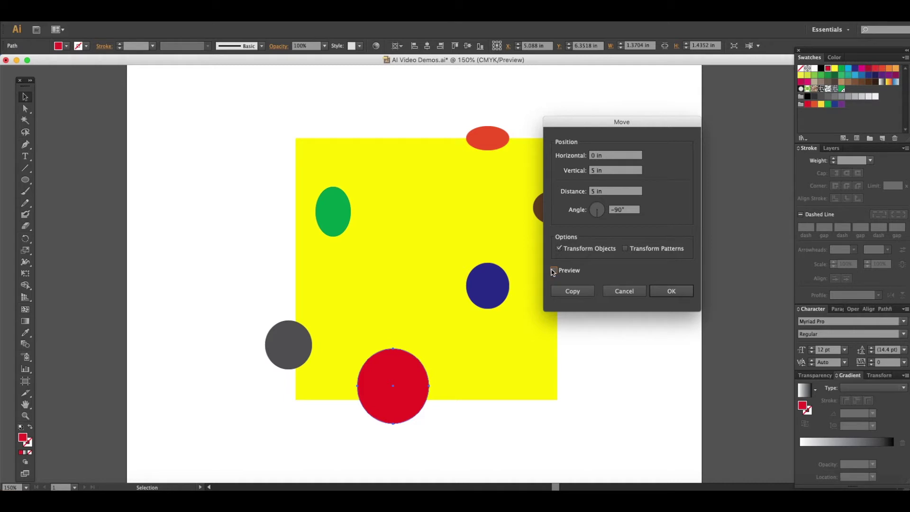
click(554, 271)
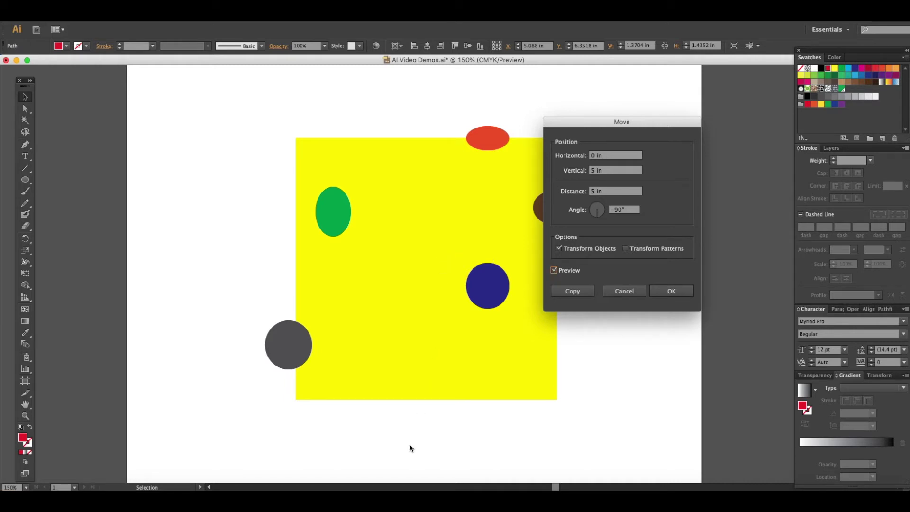
click(553, 270)
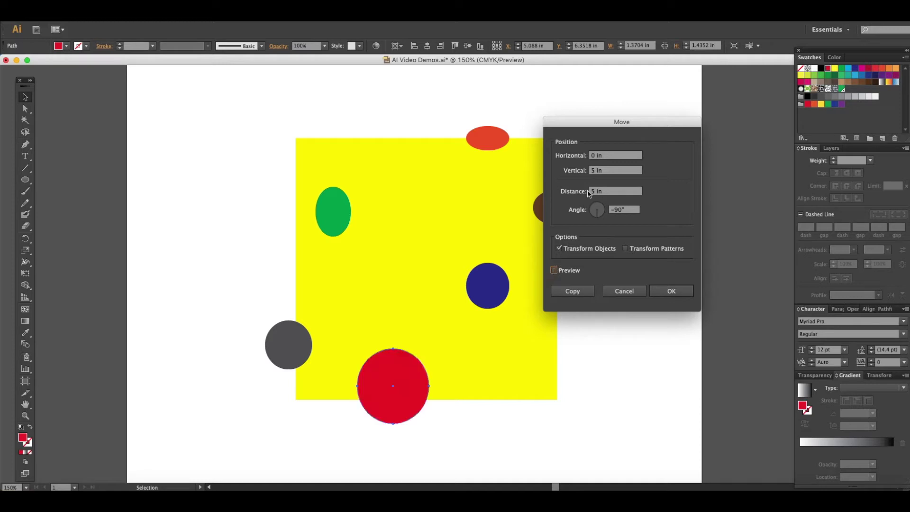
Change the red circle's vertical move to -5 in, preview the shift, and turn the preview off again.
click(592, 172)
text(-)
click(554, 270)
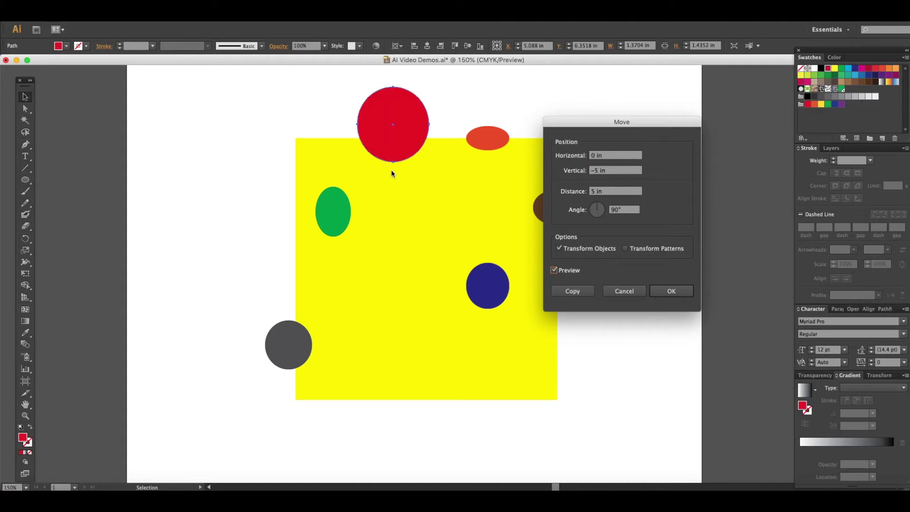
click(554, 270)
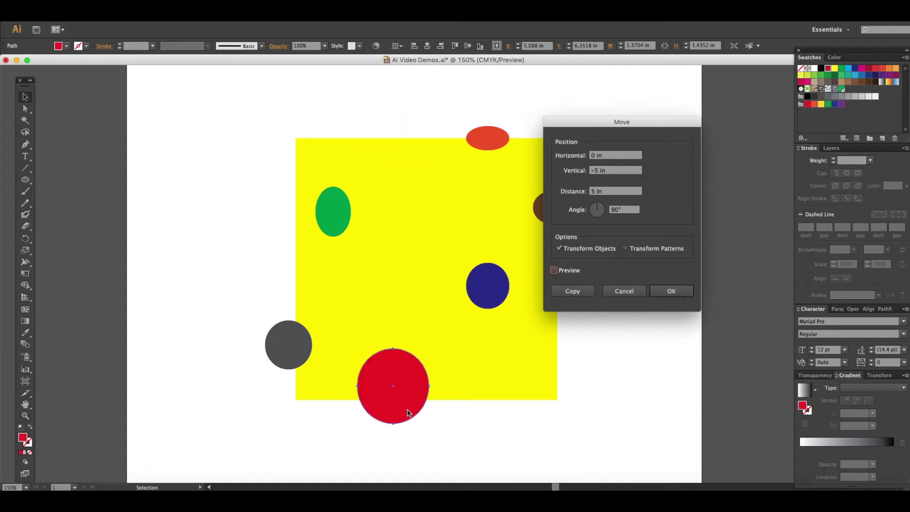
Place the offset copy of the bottom red circle with the set -5 in vertical move, then deselect.
click(572, 292)
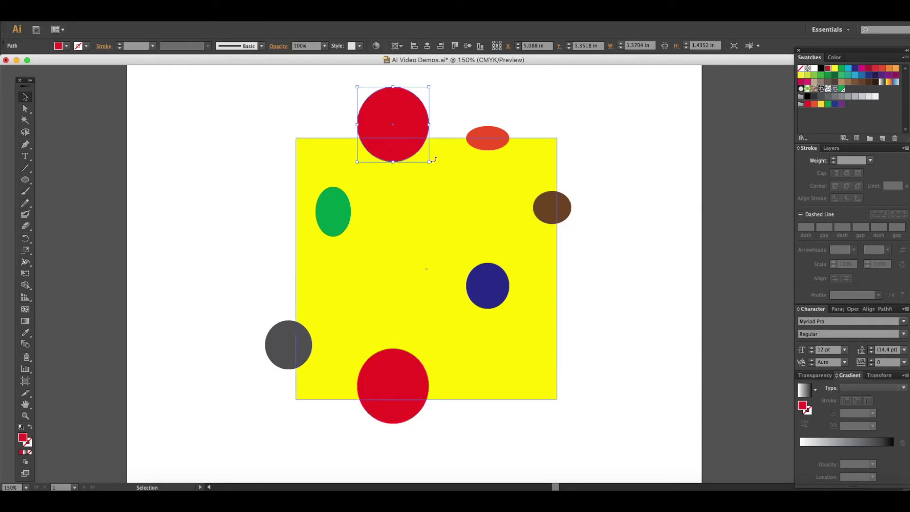
click(254, 160)
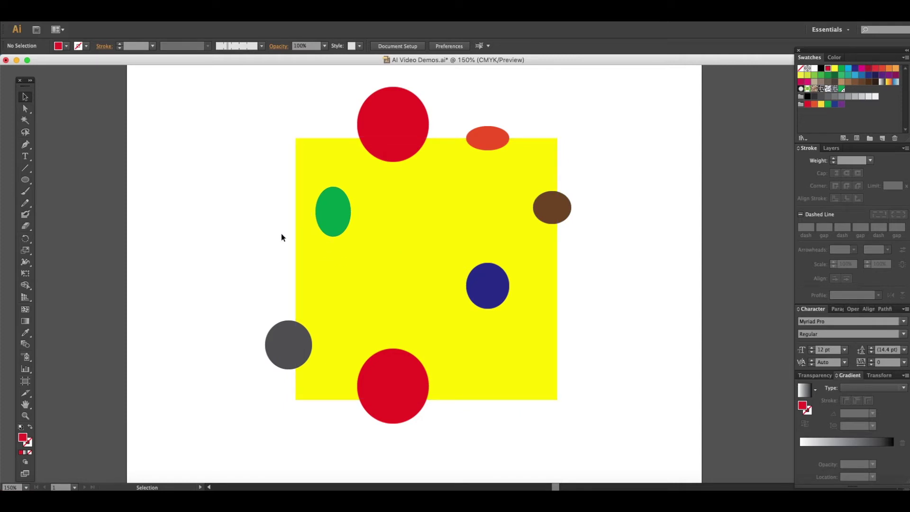
Copy the top edge's orange ellipse to the bottom edge with a vertical move of 5 in, previewing the shift first.
click(492, 145)
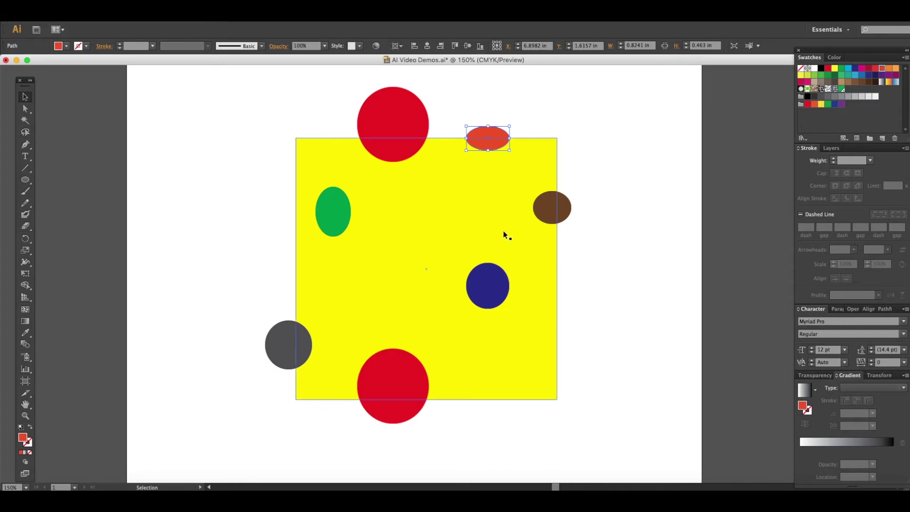
key(Return)
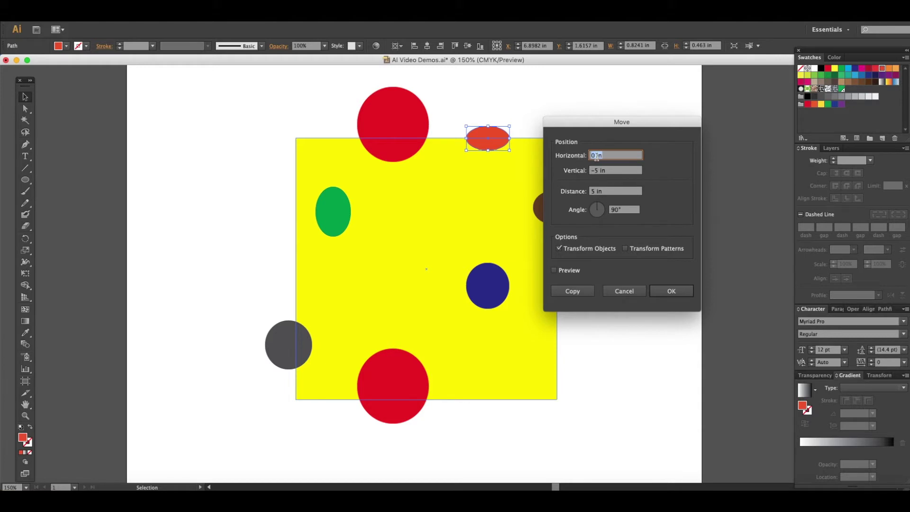
click(596, 172)
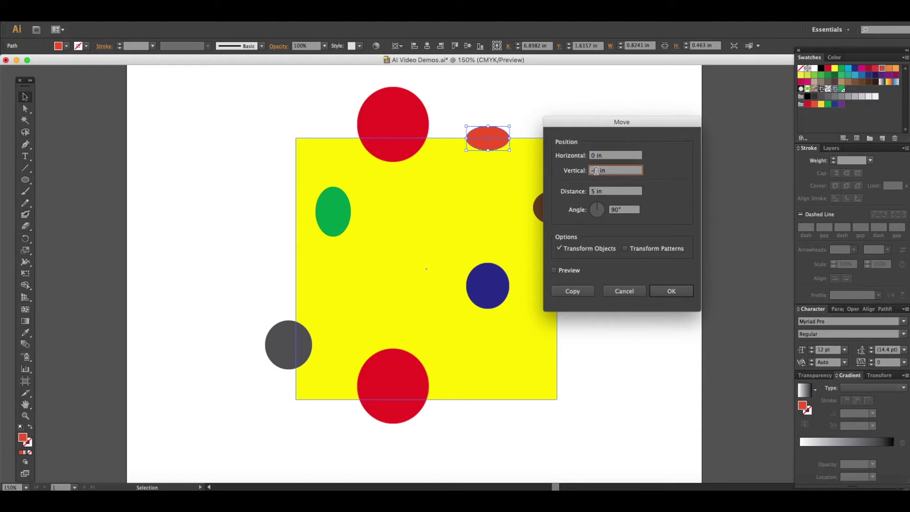
drag(595, 171, 590, 171)
key(BackSpace)
click(554, 271)
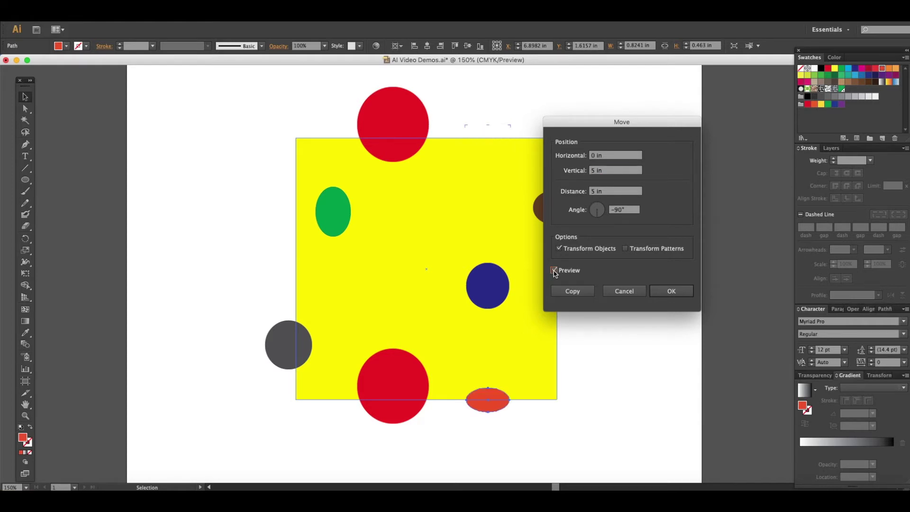
click(555, 271)
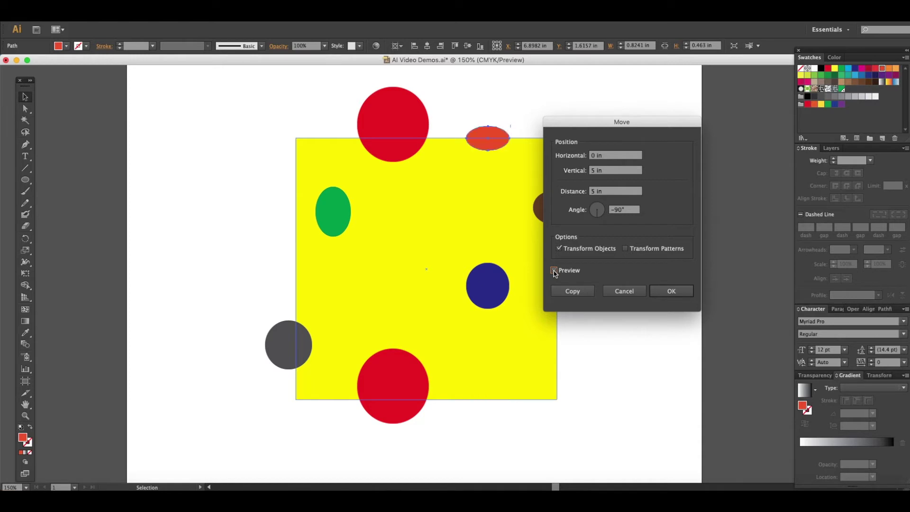
click(573, 291)
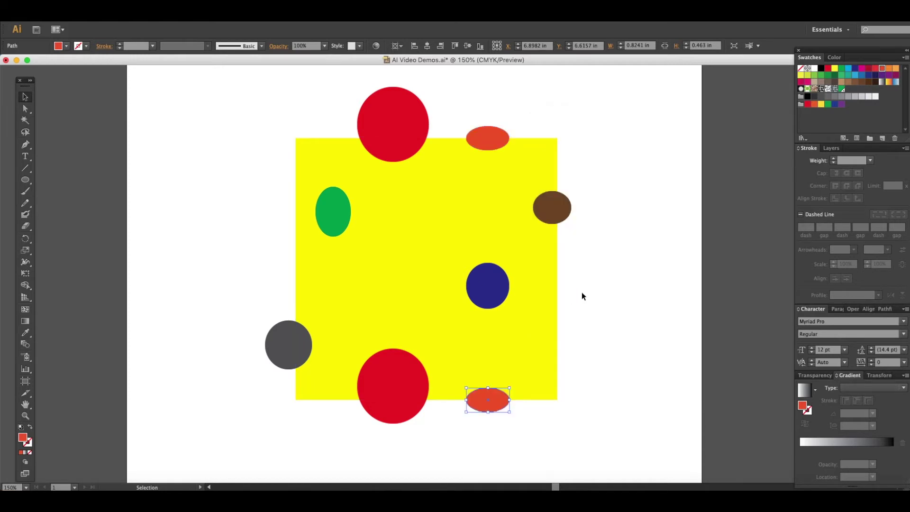
click(582, 296)
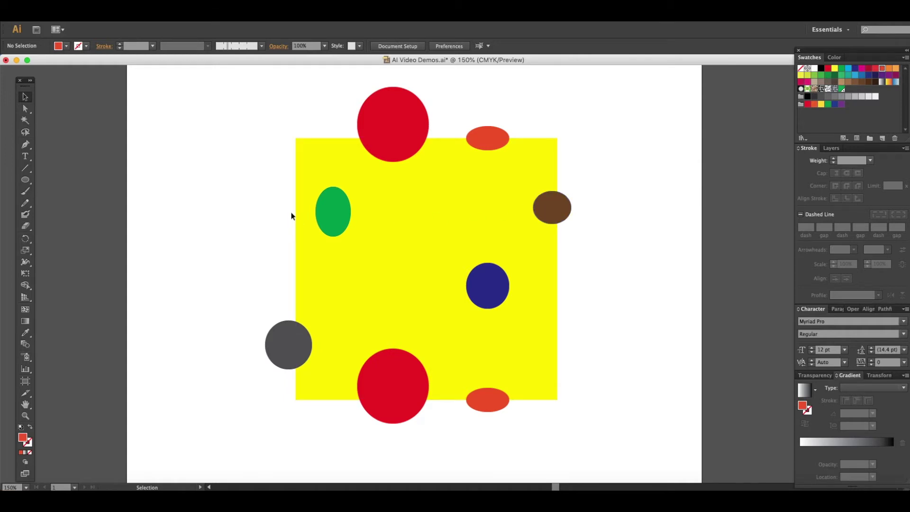
Set a move of 5 in horizontal and 0 in vertical for the brown ellipse and preview its direction.
click(547, 207)
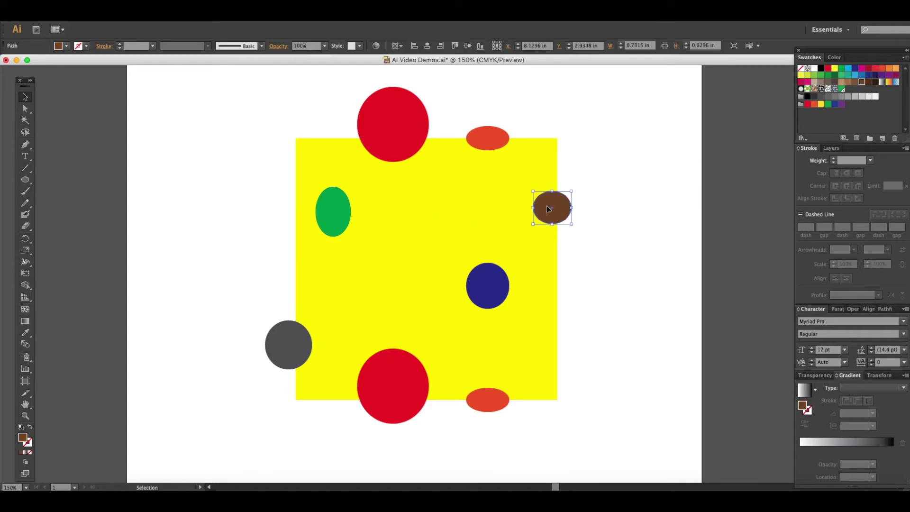
key(Return)
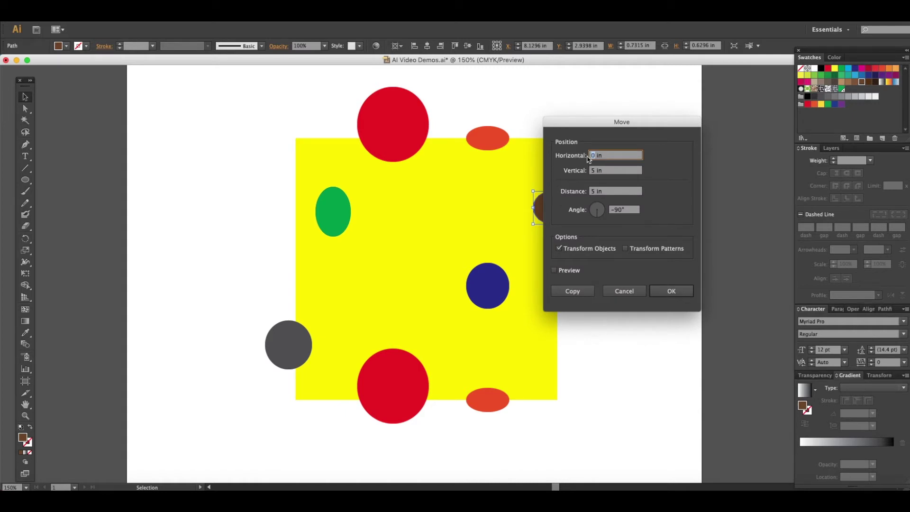
text(5)
click(595, 171)
drag(595, 171, 589, 171)
text(0)
click(555, 271)
click(555, 271)
Change the brown ellipse's horizontal move to -5 in, preview it, create the copy on the left edge and deselect.
click(592, 156)
text(-)
click(555, 271)
click(555, 271)
click(554, 270)
click(573, 291)
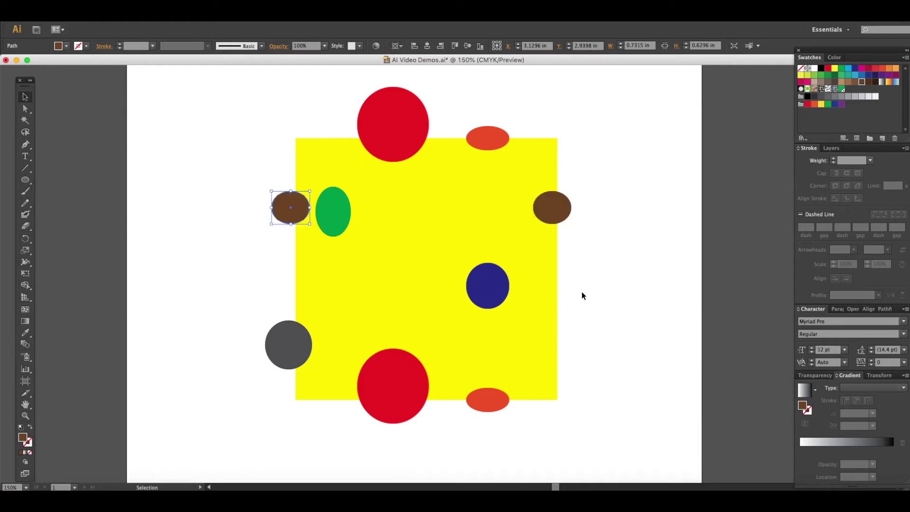
click(582, 295)
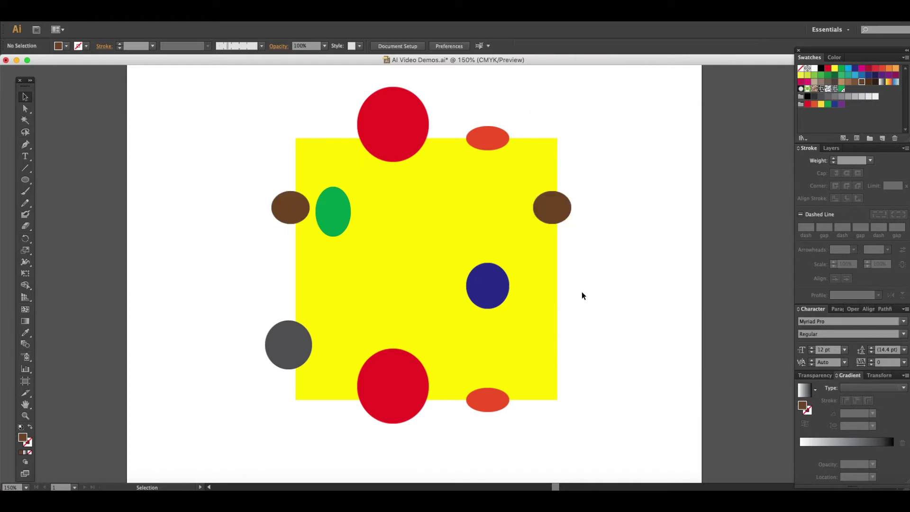
Copy the dark gray circle to the square's right edge with a horizontal move of 5 in, then deselect.
click(282, 350)
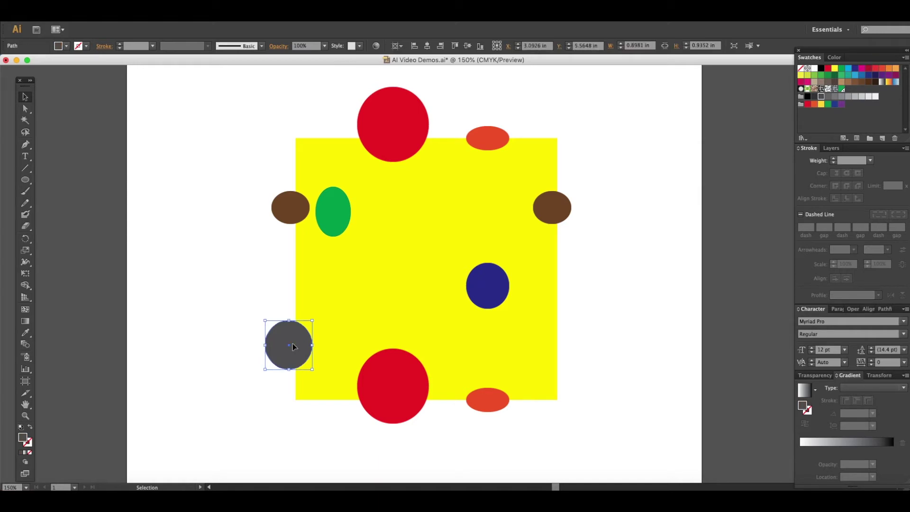
key(Return)
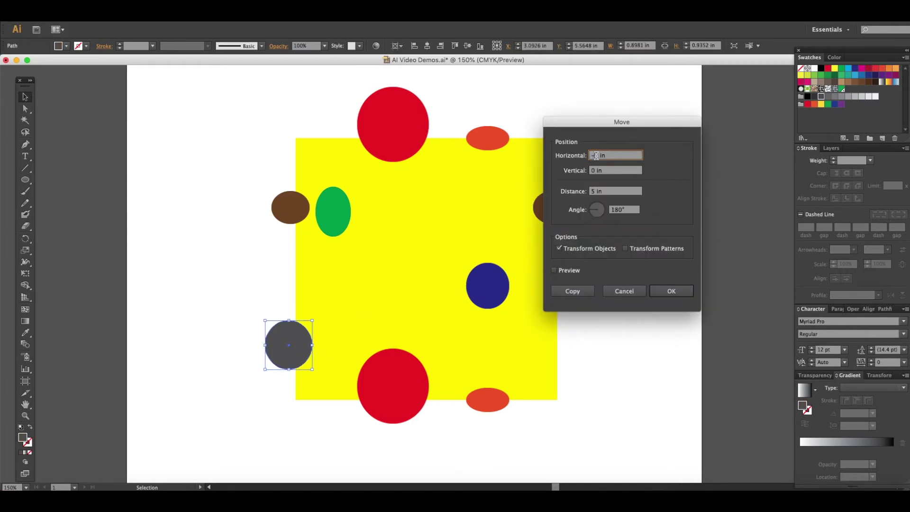
key(BackSpace)
click(554, 270)
click(554, 270)
click(585, 292)
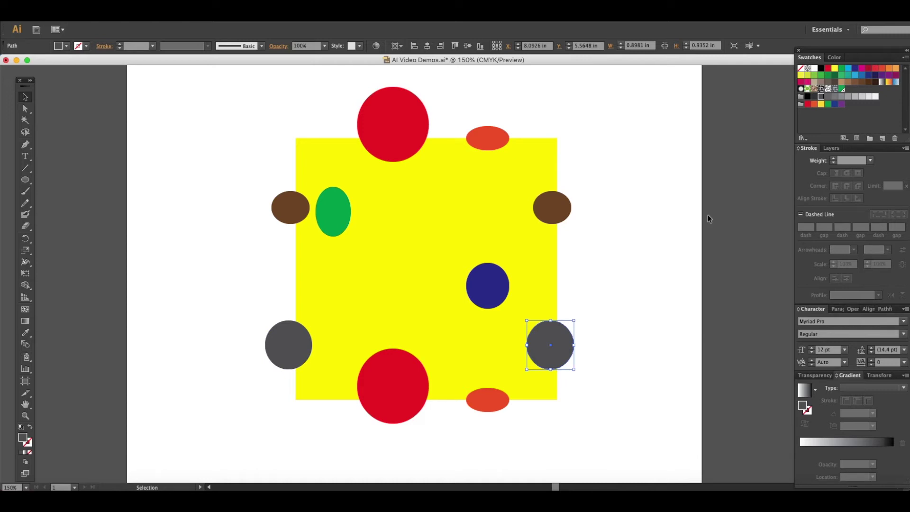
click(666, 216)
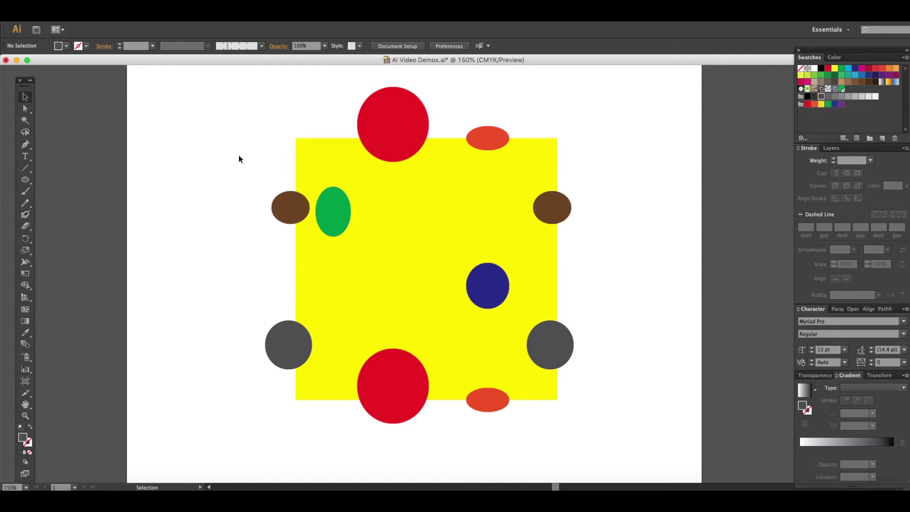
Give the yellow square a red 1 pt stroke and deselect it.
click(317, 152)
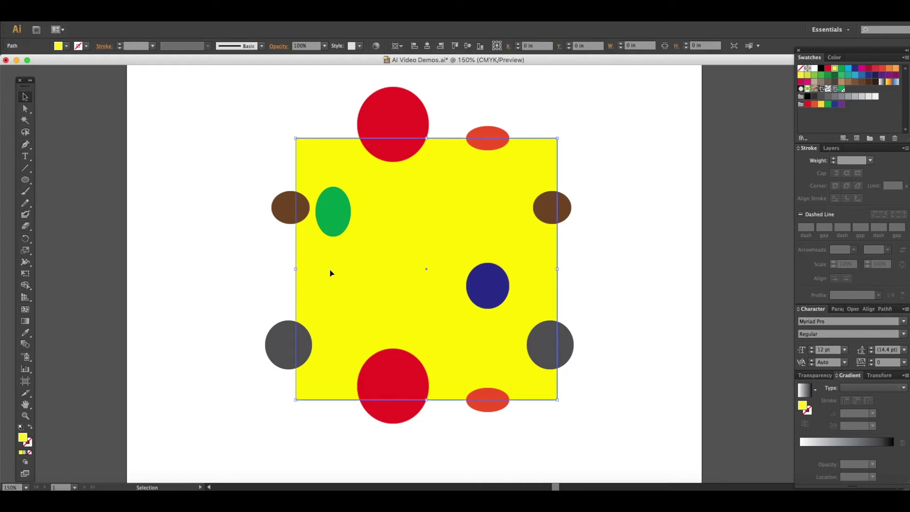
click(29, 444)
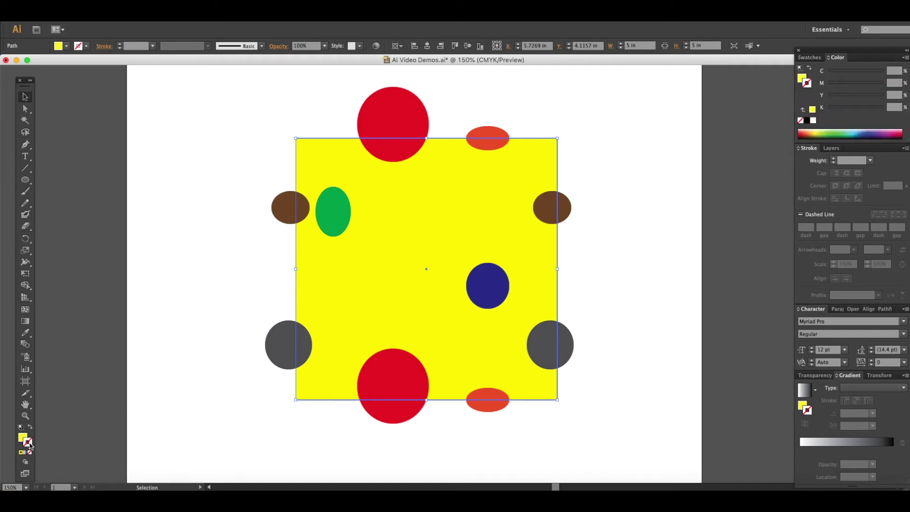
click(812, 58)
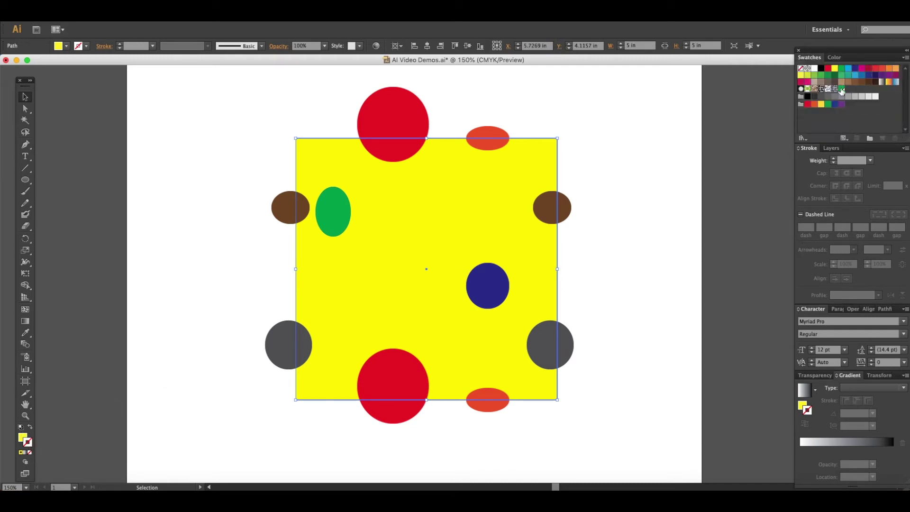
click(651, 118)
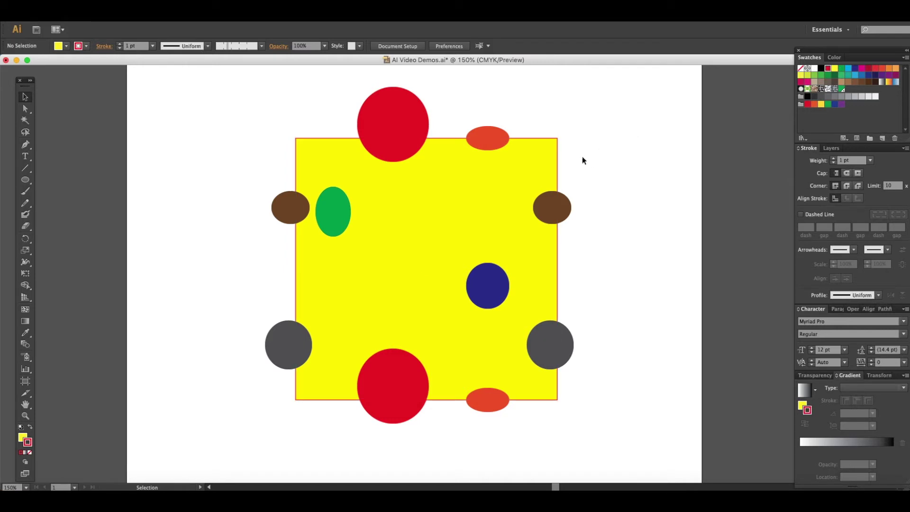
Set the yellow square's stroke back to none and deselect it.
click(382, 317)
click(30, 453)
click(189, 252)
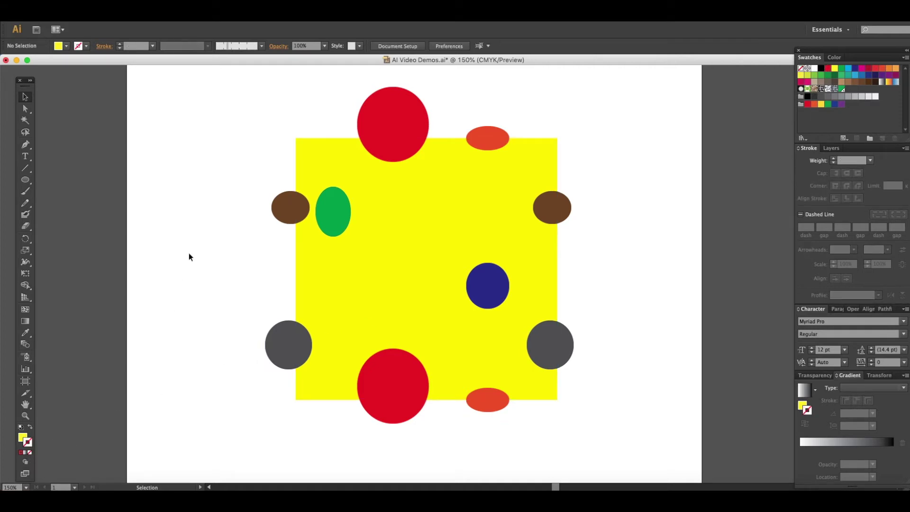
Move the green ellipse further inside the square and place a slightly larger copy of the blue circle in its lower-left area.
scroll(548, 232, right, 3)
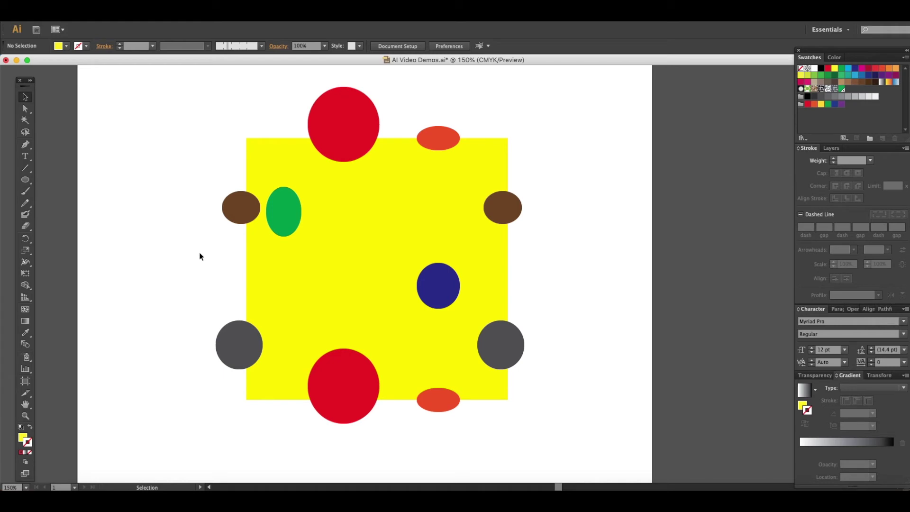
drag(292, 222, 331, 229)
drag(436, 301, 355, 338)
click(344, 158)
drag(329, 175, 411, 233)
key(super+z)
Place a smaller red copy of the top circle below the right brown ellipse and move the original blue circle near the square's center.
click(336, 120)
drag(341, 146, 472, 259)
drag(414, 286, 389, 241)
Duplicate the bottom orange ellipse into the square's lower-right interior and shift the green ellipse up and to the left.
click(424, 399)
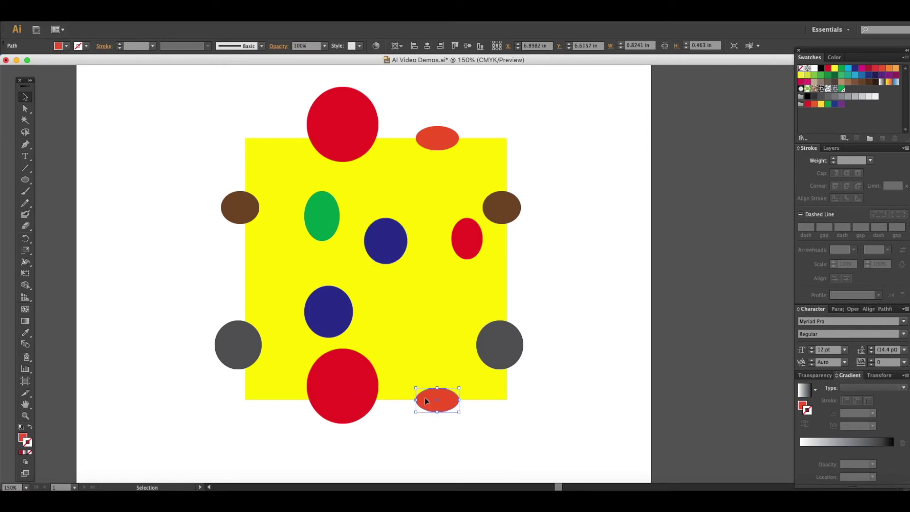
drag(429, 406, 419, 339)
click(101, 268)
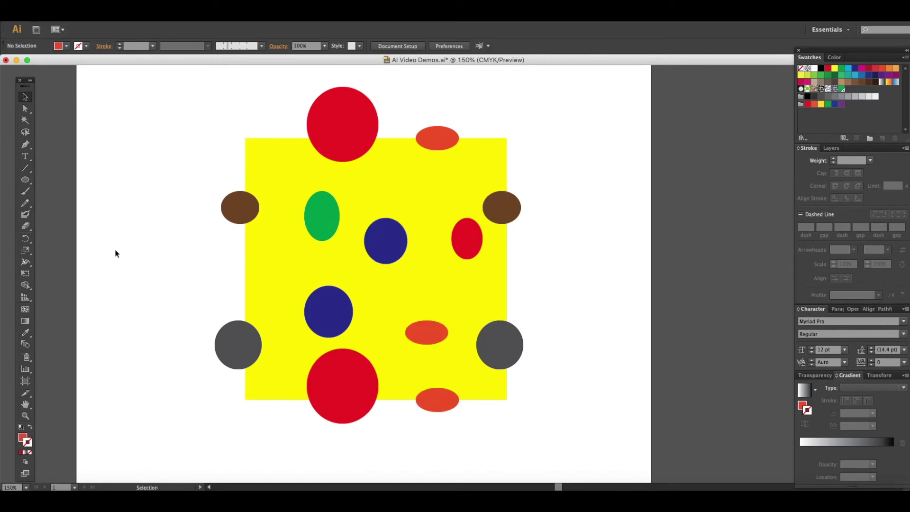
drag(322, 224, 307, 201)
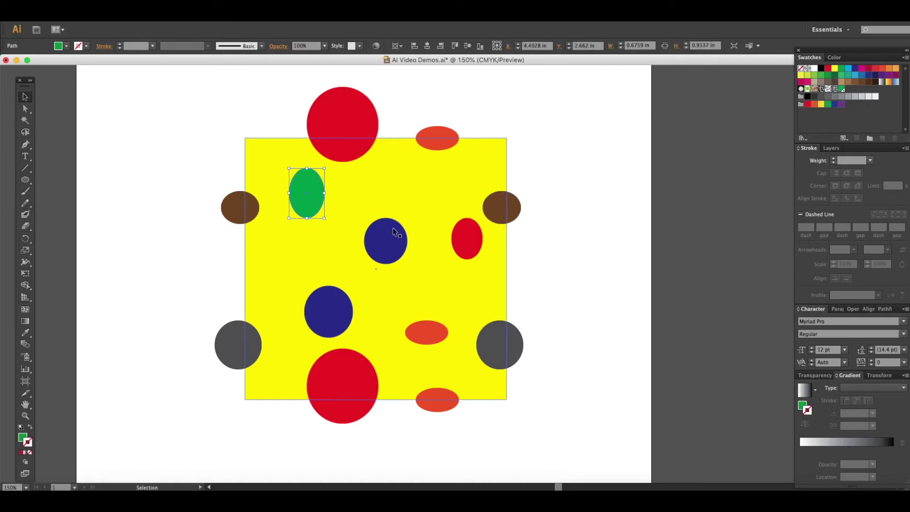
Copy the yellow square, paste a trial duplicate that lands off its original position, and delete that duplicate.
click(290, 262)
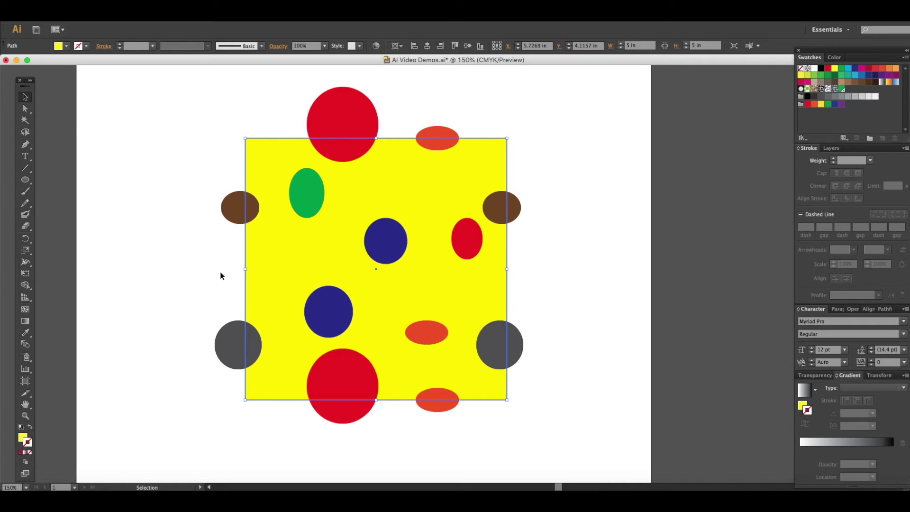
key(a)
key(v)
key(a)
key(ctrl+v)
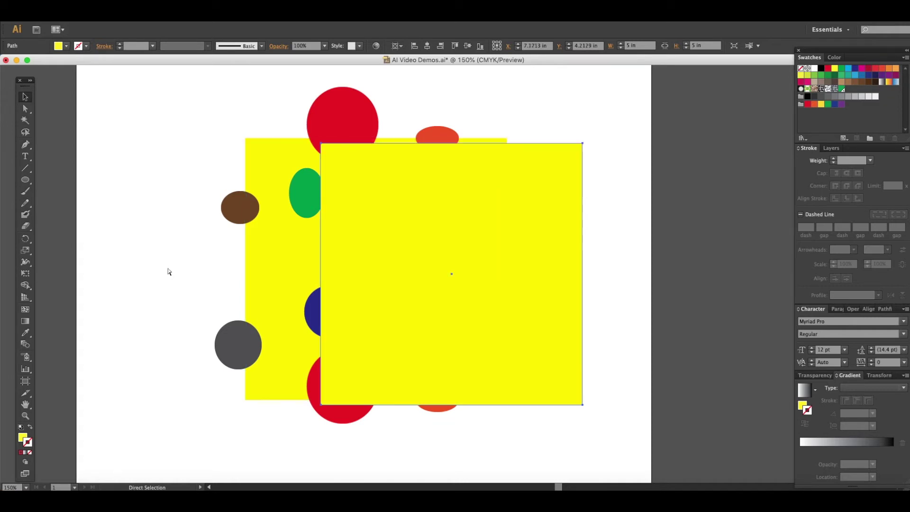
key(v)
key(Delete)
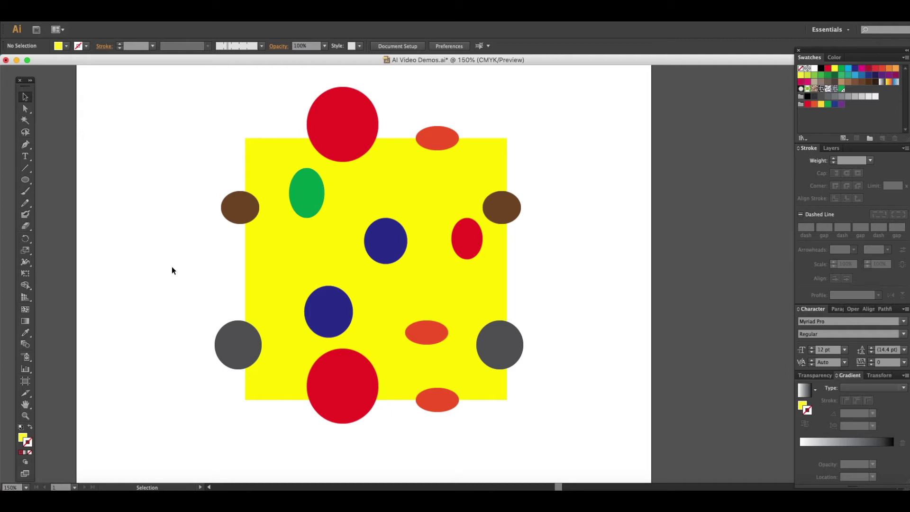
Paste the yellow square in front at its exact original position and set the copy's fill to none.
key(super+f)
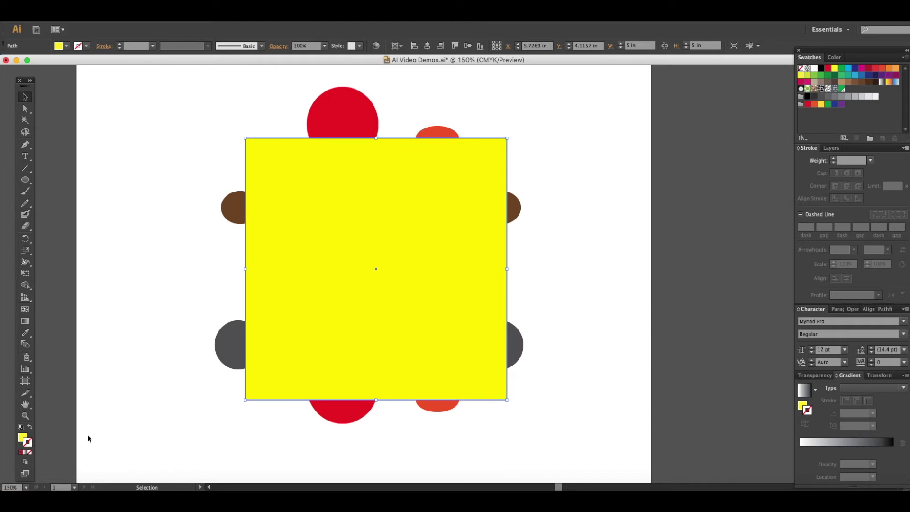
click(23, 437)
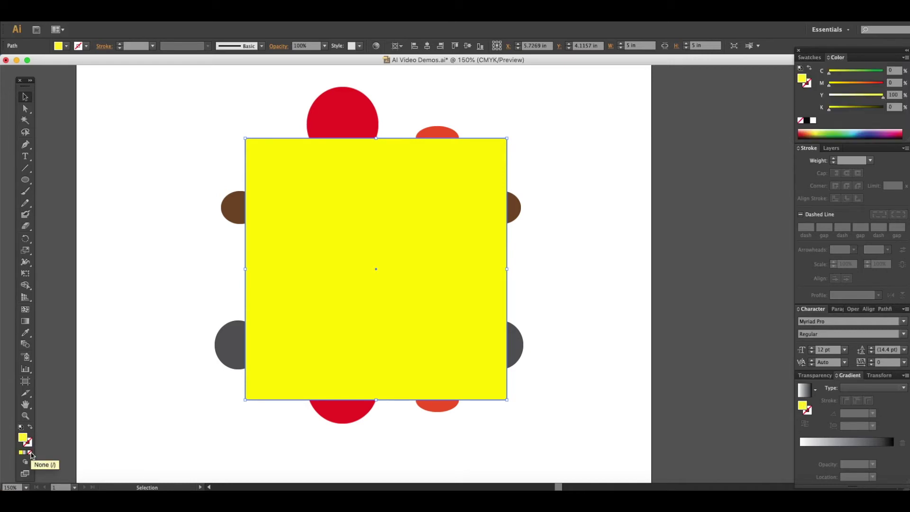
click(29, 452)
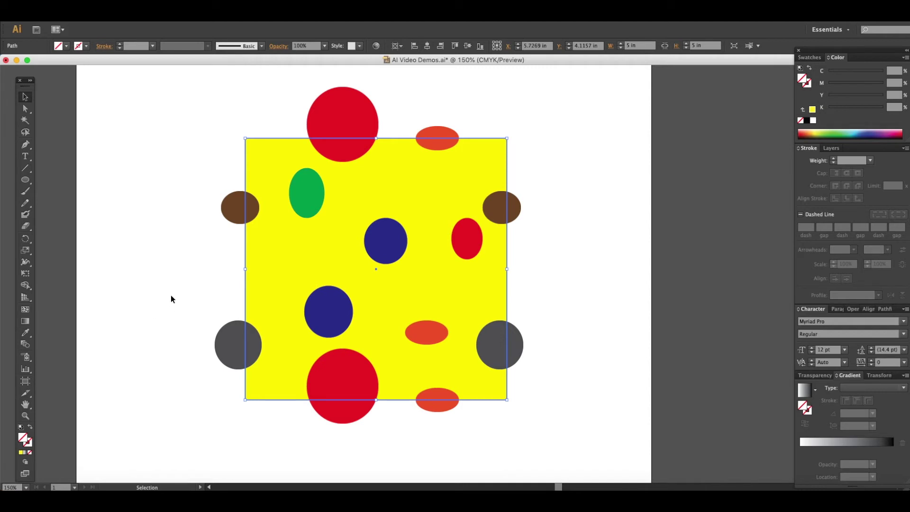
Try moving the unfilled square off the yellow one to the left, then undo the move.
drag(245, 294, 198, 311)
click(142, 306)
key(super+z)
Send the unfilled bounding square to the very back of the artwork and deselect it.
right_click(188, 277)
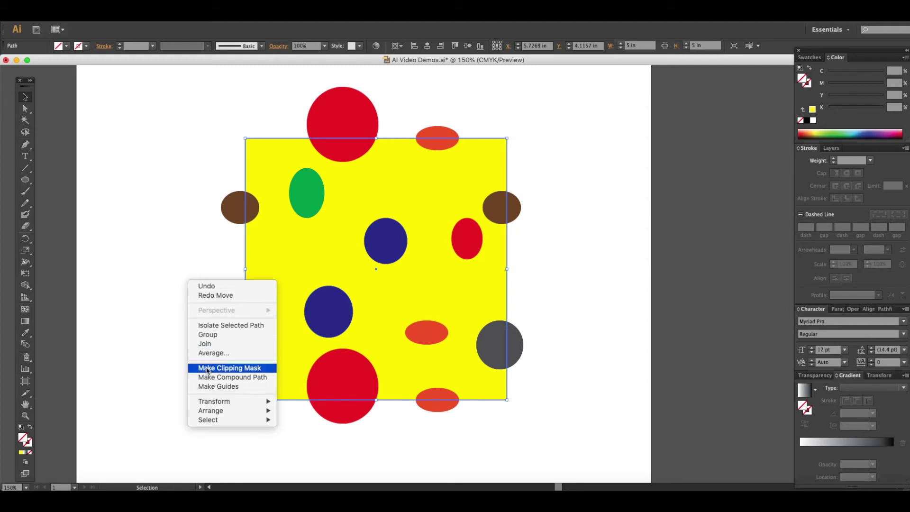
mouse_move(208, 405)
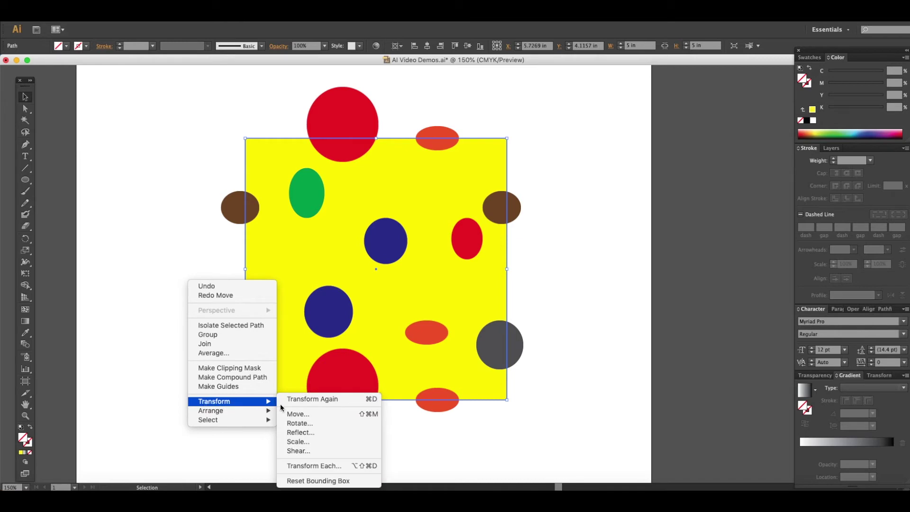
mouse_move(234, 411)
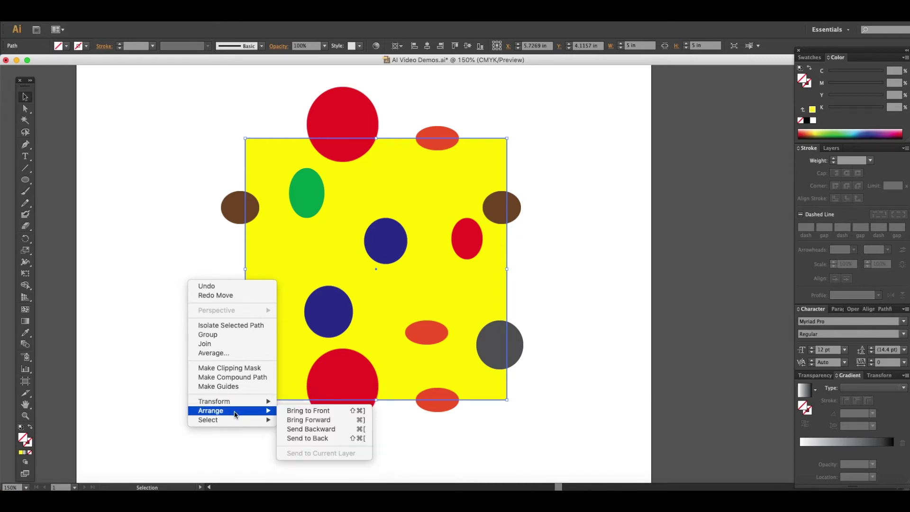
click(302, 439)
click(286, 444)
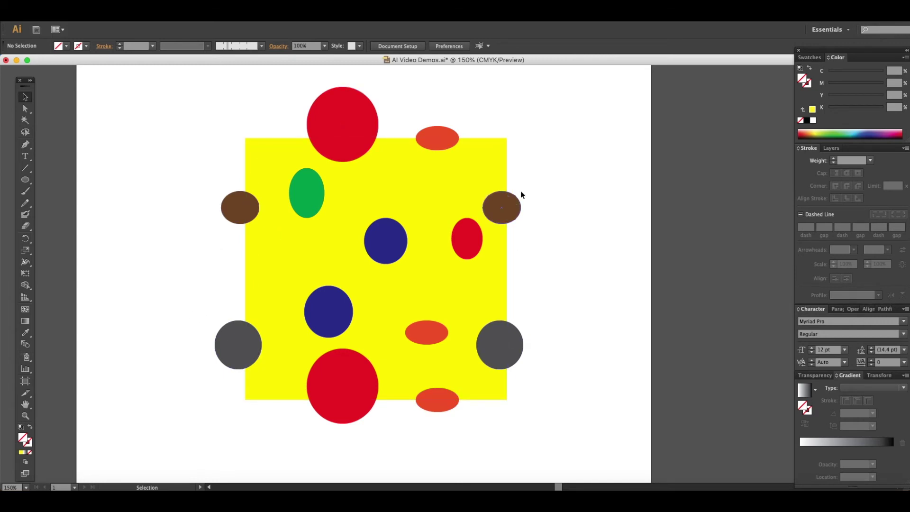
Select the squares and all the ellipses and save them together as a new pattern swatch.
click(802, 58)
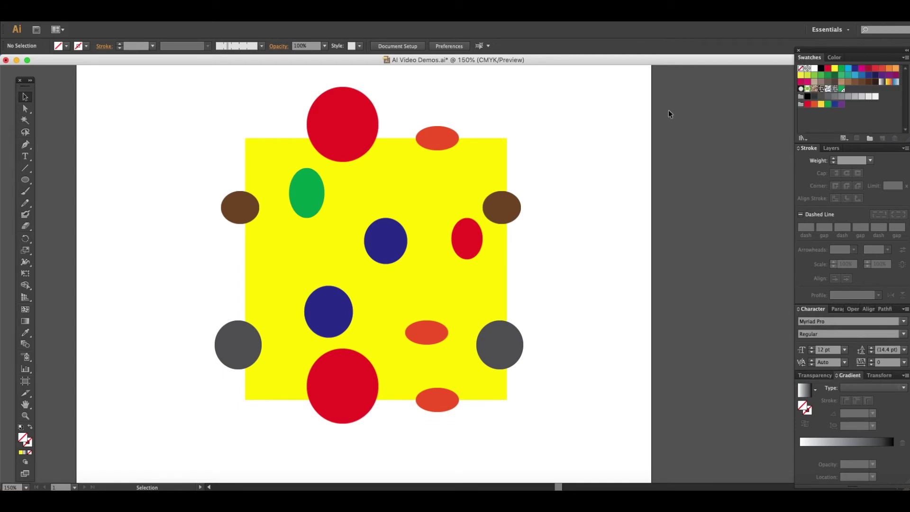
drag(158, 85, 606, 450)
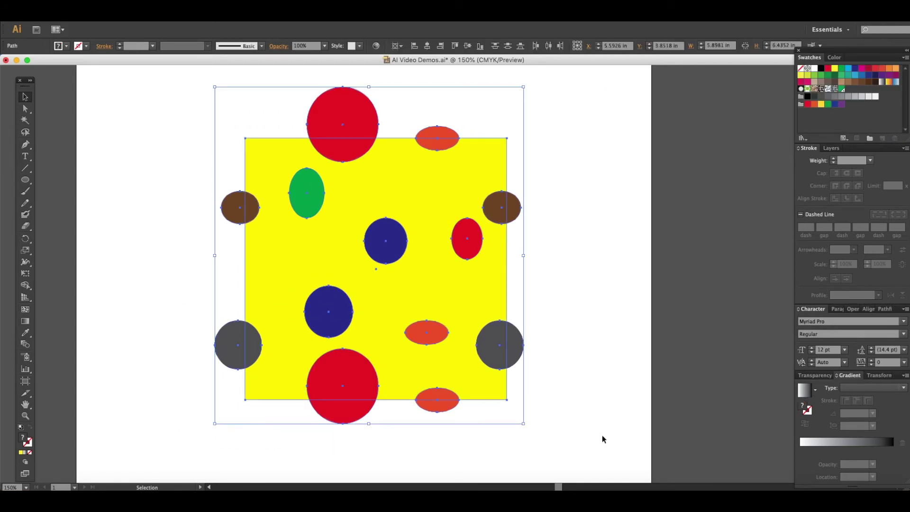
drag(436, 322, 850, 91)
scroll(592, 169, up, 3)
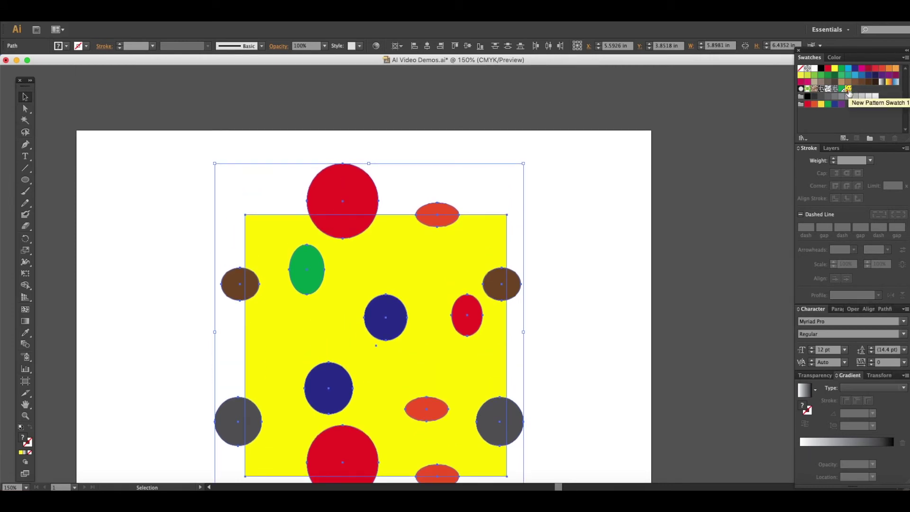
scroll(554, 188, down, 5)
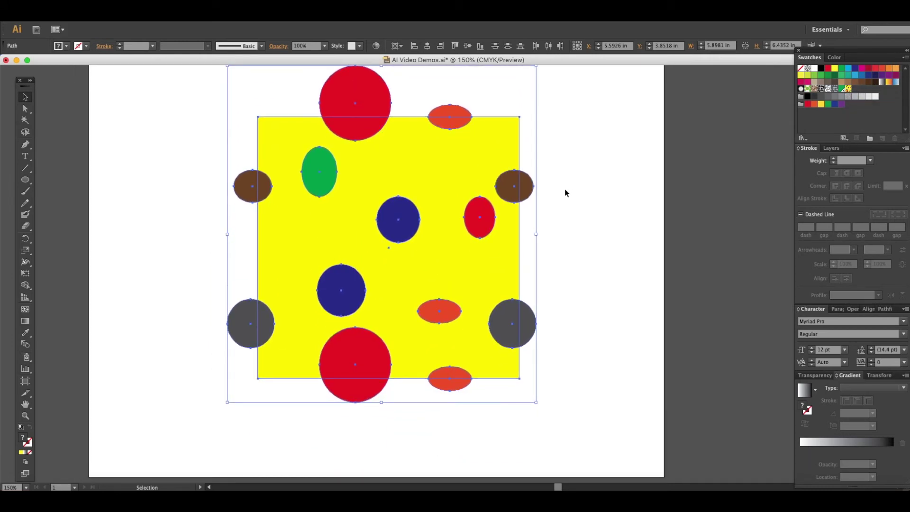
Move the whole tile artwork off the artboard to its right side and deselect it.
key(ctrl+minus)
key(ctrl+minus)
key(ctrl+shift+b)
drag(380, 274, 649, 242)
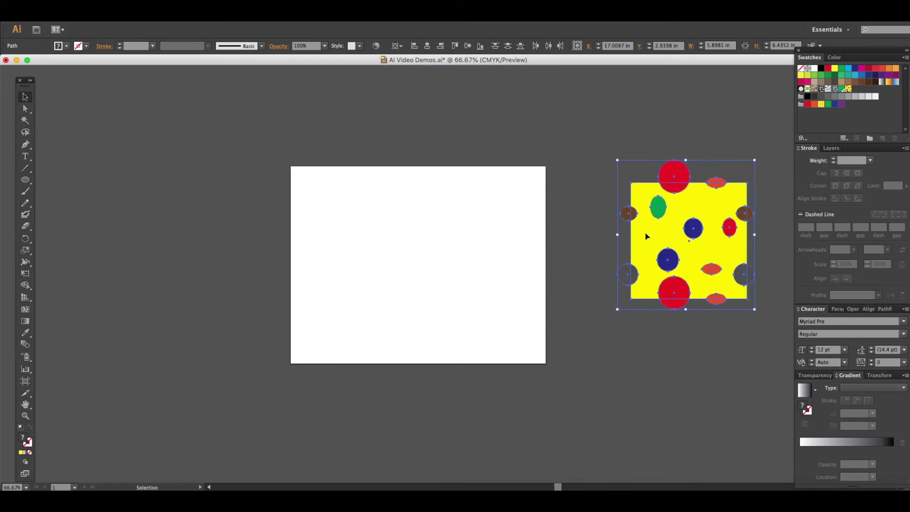
click(601, 212)
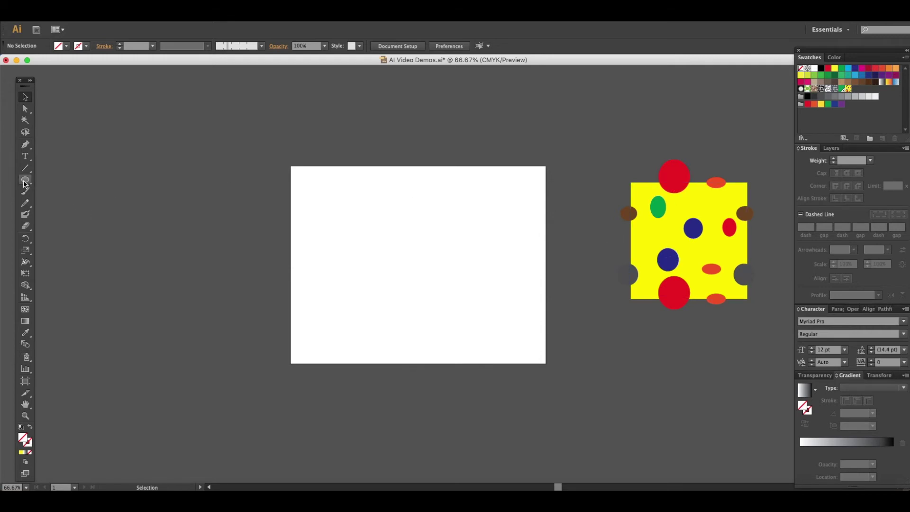
Draw a rectangle about 12.31 by 11.40 in covering the artboard and fill it with the new dotted pattern swatch.
drag(25, 184, 43, 181)
drag(280, 155, 567, 421)
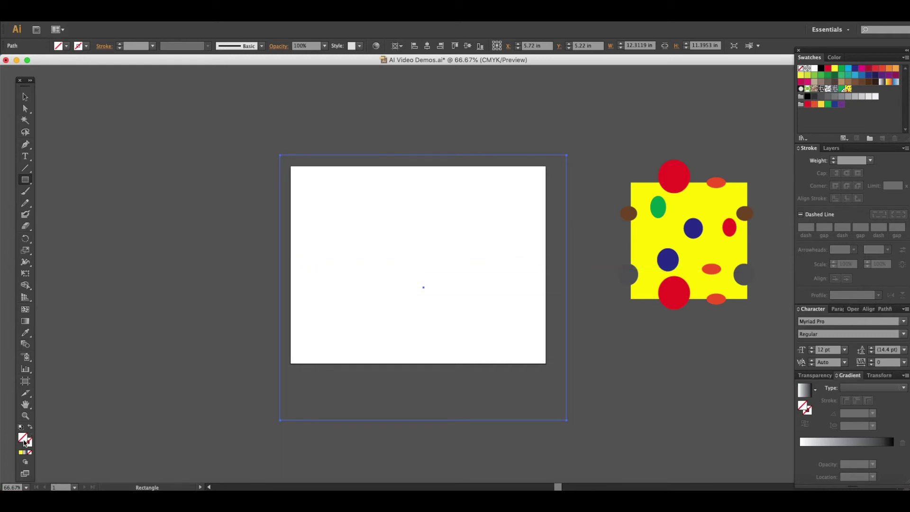
click(849, 91)
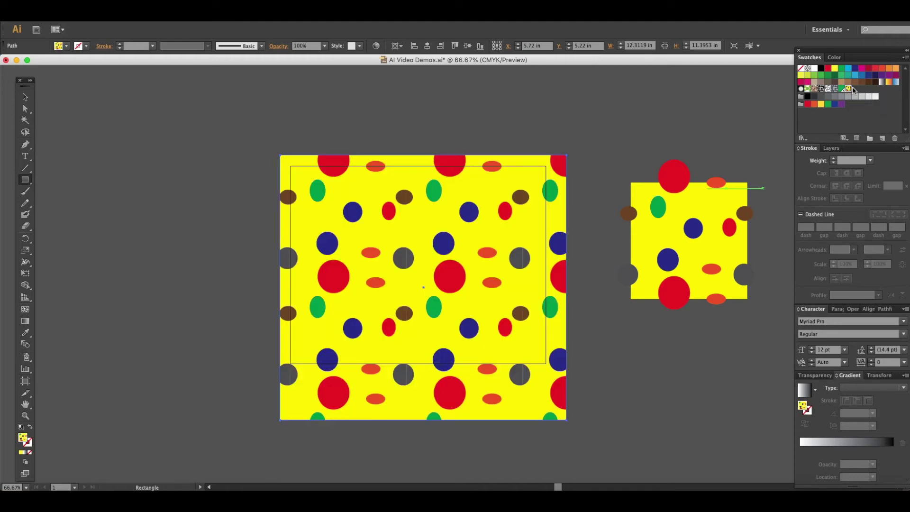
click(26, 96)
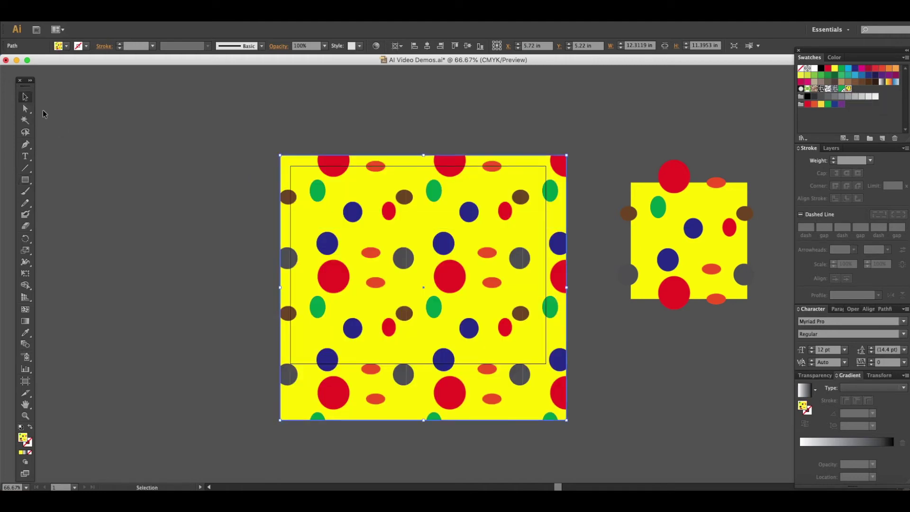
Move the pattern-filled rectangle slightly up and to the left, to about X 5.26 in and Y 5.01 in.
key(super+equal)
key(super+equal)
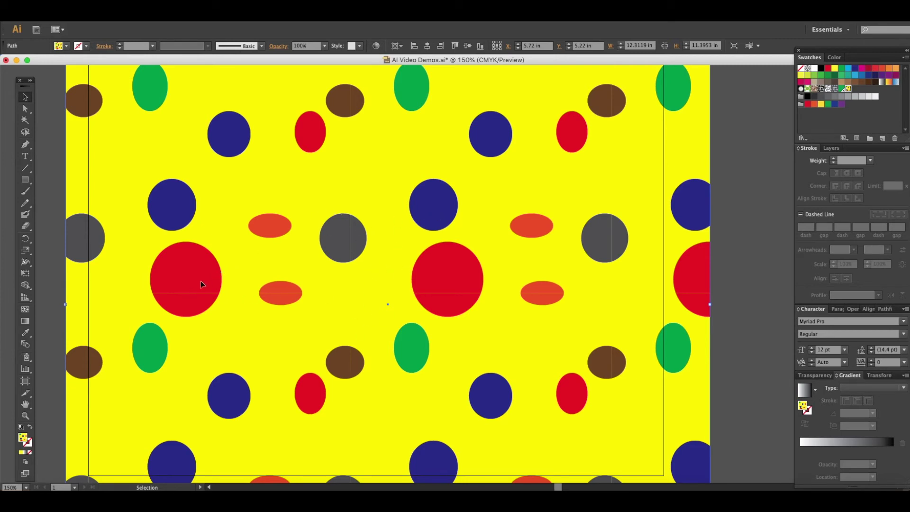
drag(309, 285, 284, 275)
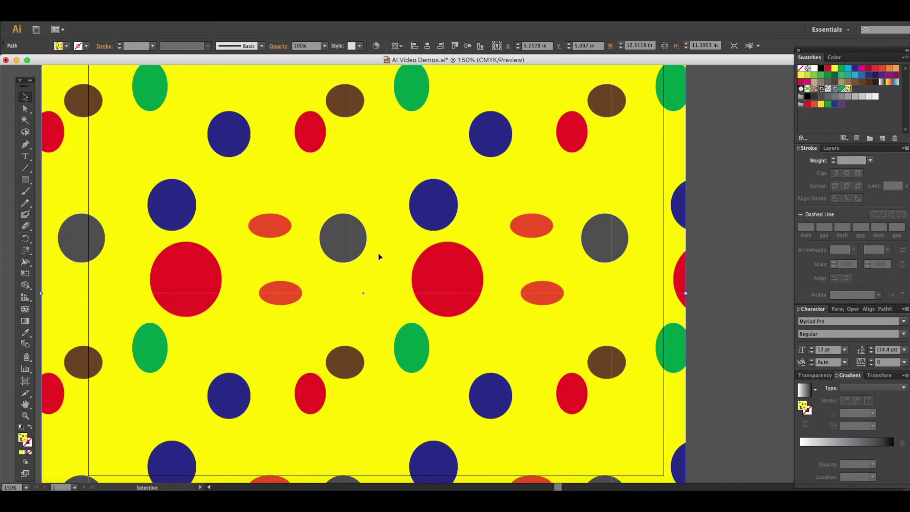
key(period)
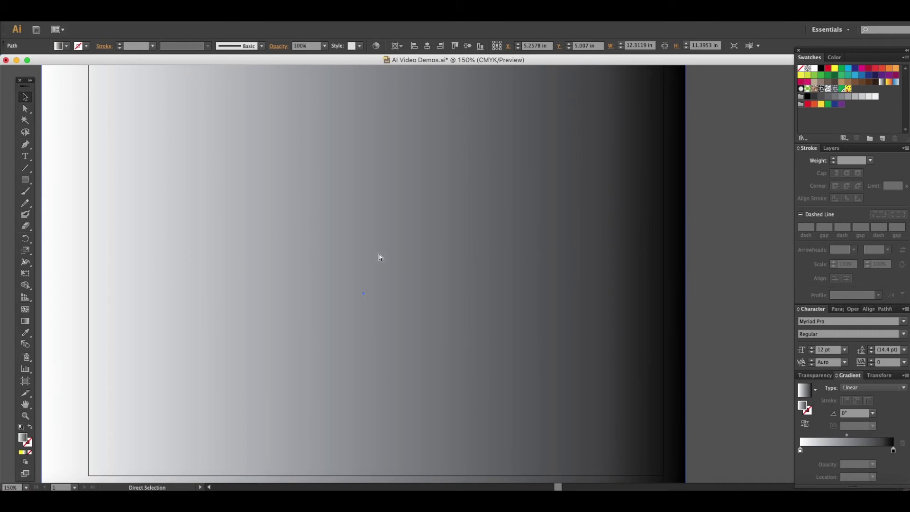
key(super+z)
key(super+minus)
key(super+minus)
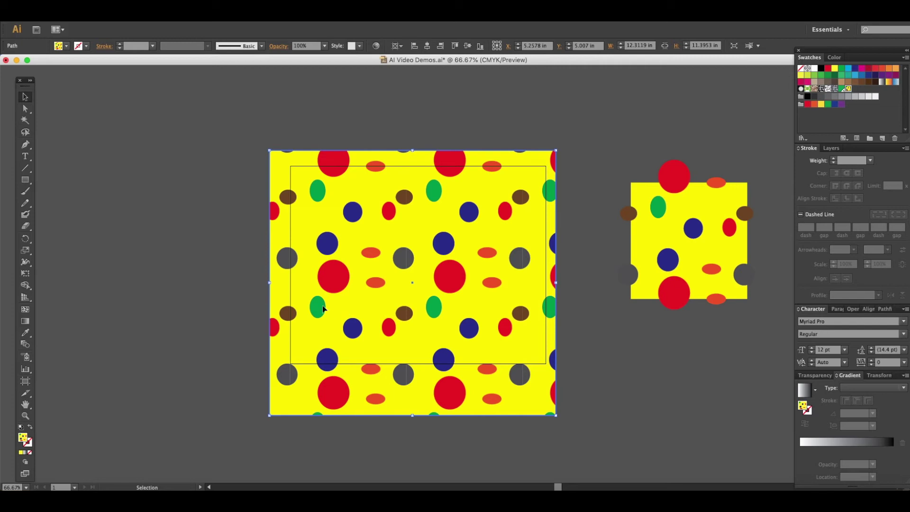
Shift only the pattern fill to the right inside the rectangle, keeping the rectangle itself in place.
drag(319, 304, 417, 303)
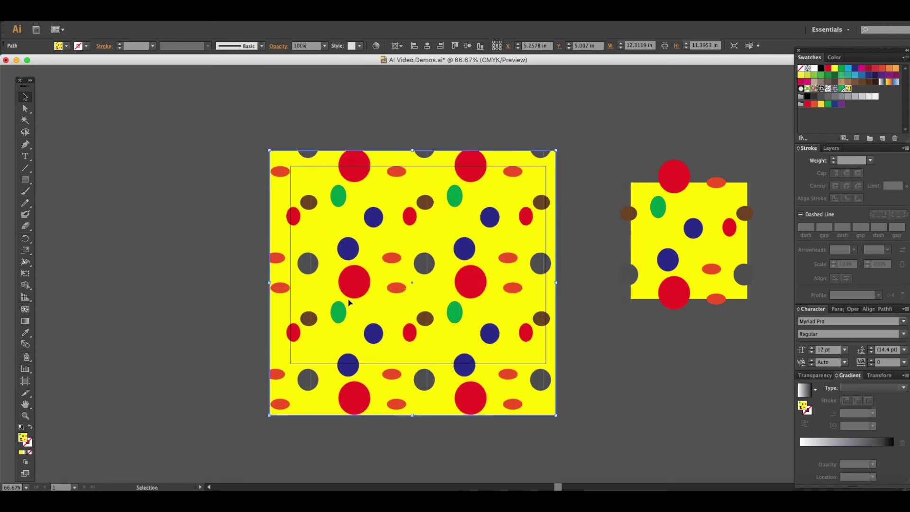
key(grave+Right)
key(grave+Right)
key(grave+Right)
key(grave+Right)
key(grave+Right)
key(grave+Right)
key(grave+Right)
key(grave+Right)
key(grave+Right)
key(grave+Right)
key(grave+Right)
key(grave+Right)
key(grave+Right)
key(grave+Right)
key(grave+Right)
key(grave+Right)
key(grave+Right)
key(grave+Right)
key(grave+Right)
key(grave+Right)
key(grave+Right)
key(grave+Right)
key(grave+Right)
key(grave+Right)
key(grave+Right)
key(grave+Right)
key(grave+Right)
key(grave+Right)
key(grave+Right)
key(grave+Right)
key(grave+Right)
key(grave+Right)
key(grave+Right)
key(grave+Right)
key(grave+Right)
key(grave+Right)
key(grave+Right)
key(grave+Right)
key(grave+Right)
key(grave+Right)
key(grave+Right)
key(grave+Right)
key(grave+Right)
key(grave+Right)
key(grave+Right)
key(grave+Right)
key(grave+Right)
key(grave+Right)
key(grave+Right)
key(grave+Right)
key(grave+Right)
key(grave+Right)
key(grave+Right)
key(grave+Right)
key(grave+Right)
key(grave+Right)
key(grave+Right)
key(grave+Right)
key(grave+Right)
key(grave+Right)
key(grave+Right)
key(grave+Right)
key(grave+Right)
Nudge only the rectangle's pattern fill upward and partway back down, keeping the rectangle in place.
key(grave+Up)
key(grave+Up)
key(grave+Up)
key(grave+Up)
key(grave+Up)
key(grave+Up)
key(grave+Up)
key(grave+Up)
key(grave+Up)
key(grave+Up)
key(grave+Up)
key(grave+Up)
key(grave+Up)
key(grave+Up)
key(grave+Up)
key(grave+Up)
key(grave+Up)
key(grave+Up)
key(grave+Up)
key(grave+Up)
key(grave+Up)
key(grave+Up)
key(grave+Up)
key(grave+Up)
key(grave+Up)
key(grave+Up)
key(grave+Up)
key(grave+Up)
key(grave+Up)
key(grave+Up)
key(grave+Down)
key(grave+Down)
key(grave+Down)
key(grave+Down)
key(grave+Down)
key(grave+Down)
key(grave+Down)
key(grave+Down)
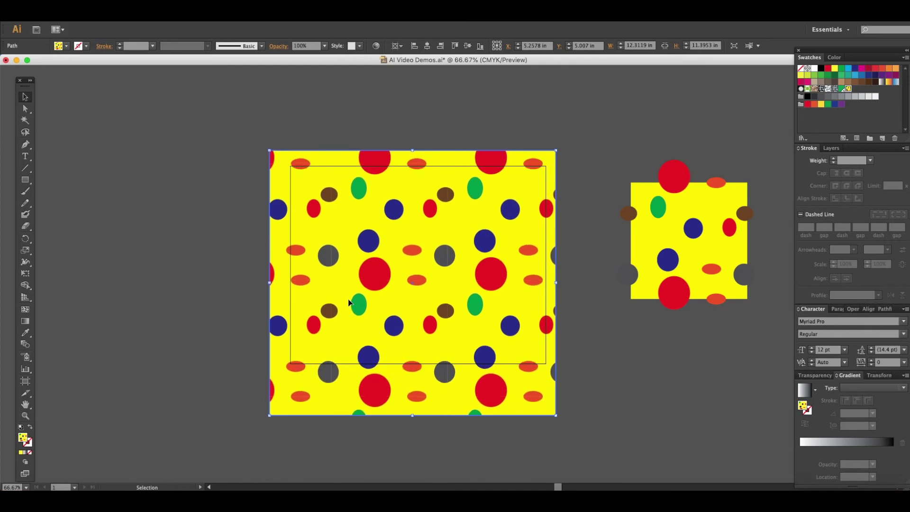
key(shift)
key(shift+grave+Down)
key(shift+grave+Down)
key(shift+grave+Down)
key(shift+grave+Down)
key(shift+grave+Down)
key(shift+grave+Down)
key(shift+grave+Down)
key(shift+grave+Down)
key(shift+grave+Down)
key(shift+grave+Down)
key(shift+grave+Down)
key(shift+grave+Down)
key(shift+grave+Down)
key(shift+grave+Down)
key(shift+grave+Down)
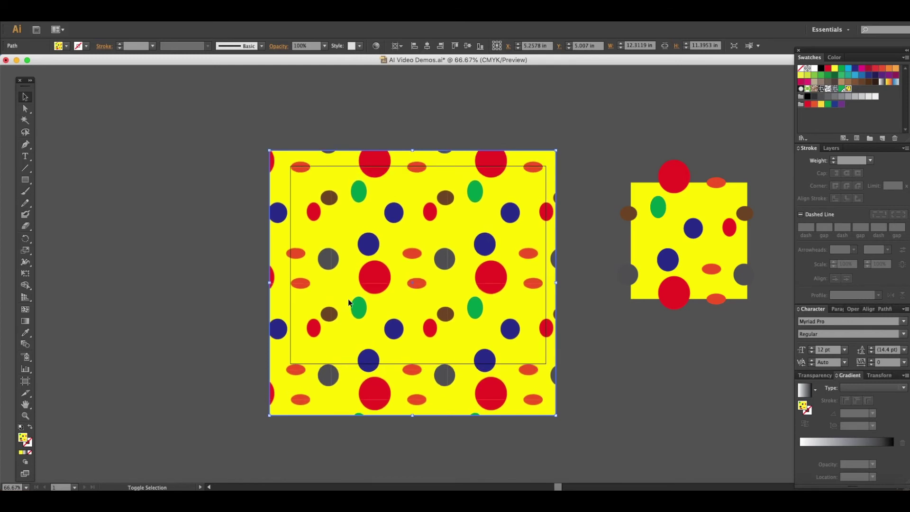
Shift only the rectangle's pattern fill to the left and partway back to the right, keeping the rectangle in place.
key(shift+grave+Left)
key(shift+grave+Left)
key(shift+grave+Left)
key(shift+grave+Left)
key(shift+grave+Left)
key(shift+grave+Left)
key(shift+grave+Left)
key(shift+grave+Left)
key(shift+grave+Left)
key(shift+grave+Left)
key(shift+grave+Left)
key(shift+grave+Left)
key(shift+grave+Left)
key(shift+grave+Left)
key(shift+grave+Left)
key(shift+grave+Left)
key(shift+grave+Left)
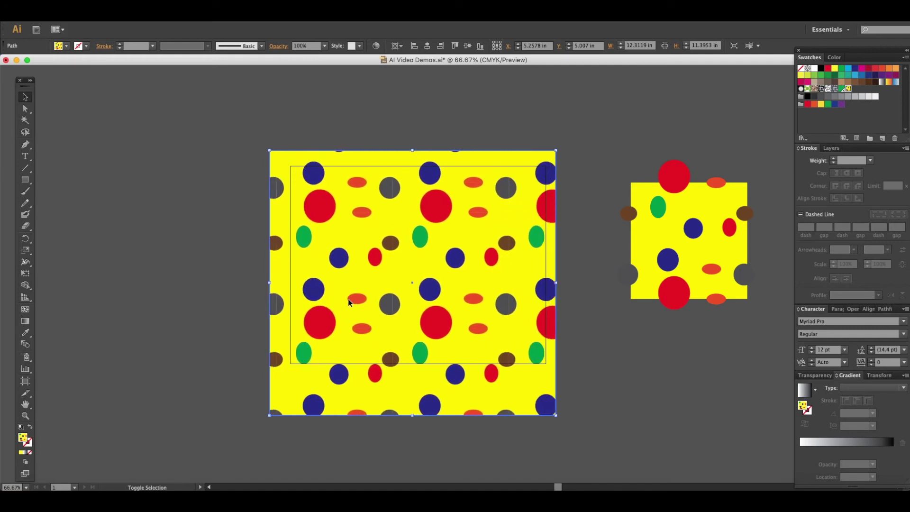
key(shift+grave+Right)
key(shift+grave+Right)
key(shift+grave+Right)
key(shift+grave+Right)
key(shift+grave+Right)
key(shift+grave+Right)
key(shift+grave+Right)
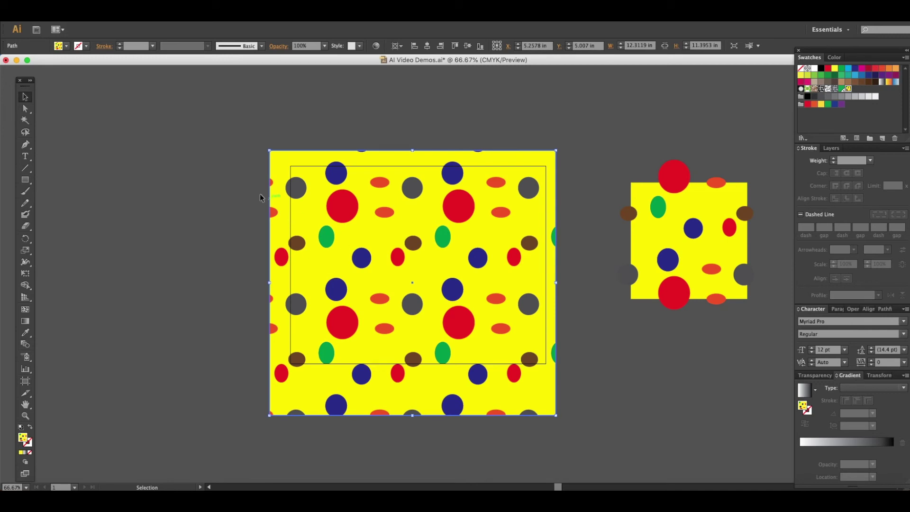
Start a Rotate transform on the pattern-filled rectangle, with Transform Objects off, Transform Patterns on and Preview enabled.
right_click(328, 253)
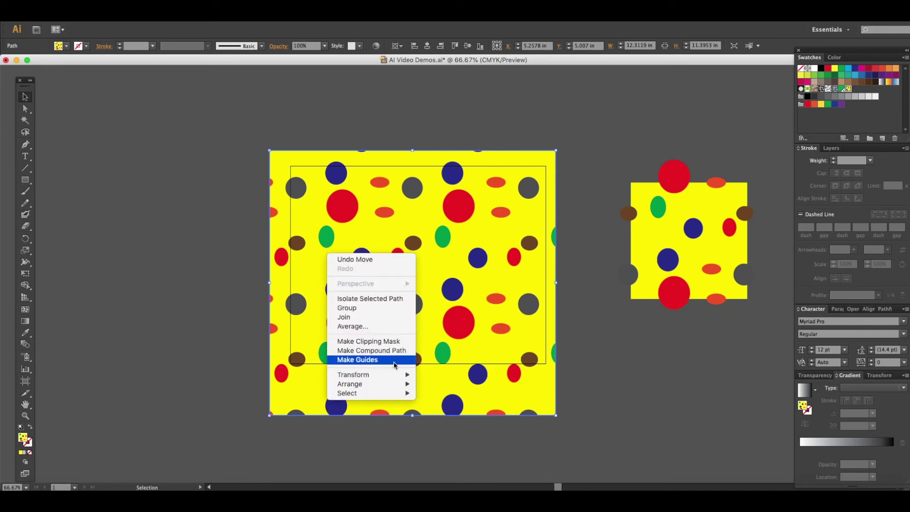
mouse_move(385, 377)
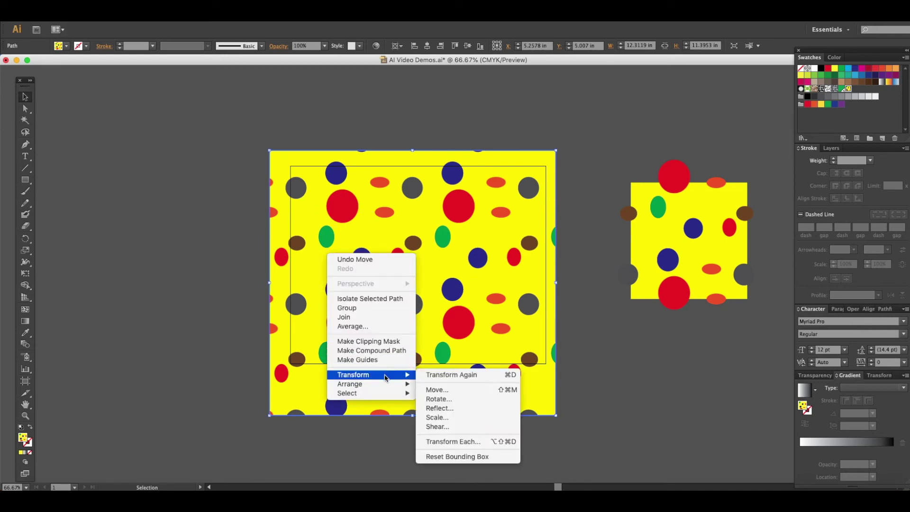
click(444, 399)
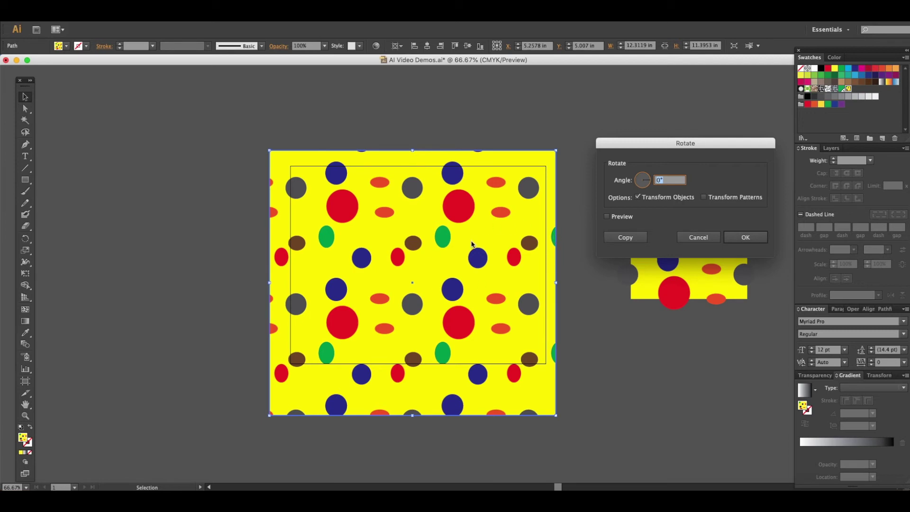
click(638, 200)
click(710, 202)
click(669, 185)
click(652, 200)
click(705, 197)
click(704, 198)
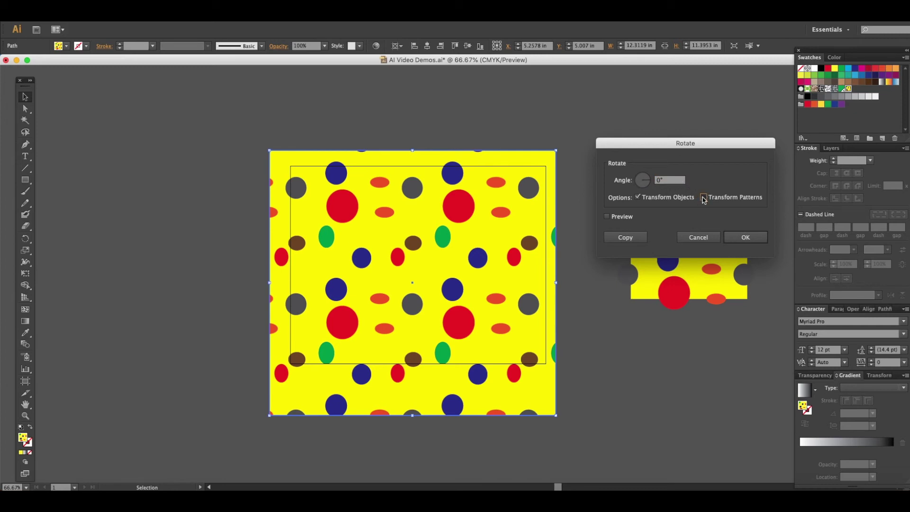
click(638, 197)
click(669, 181)
click(607, 217)
Try rotating the pattern fill to an angle of -10° in the preview.
click(666, 181)
key(Down)
key(Down)
key(Down)
key(Down)
key(Down)
key(Down)
key(Down)
key(Down)
key(Down)
key(Down)
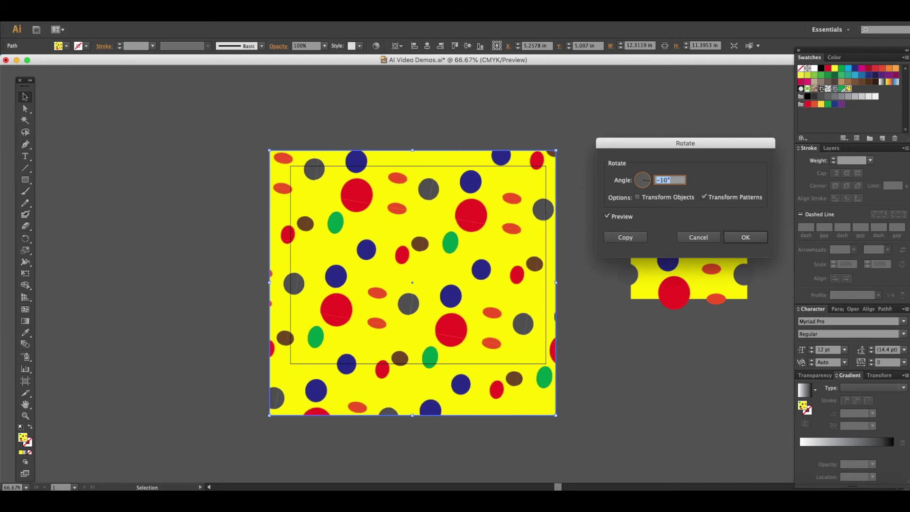
Try stepping the pattern's rotation angle up to 35° in the preview.
key(Up)
key(Up)
key(Up)
key(Up)
key(Up)
key(Up)
key(Up)
key(Up)
key(Up)
key(Up)
key(Up)
key(Up)
key(Up)
key(Up)
key(Up)
key(Up)
key(Up)
key(Up)
key(Up)
key(Up)
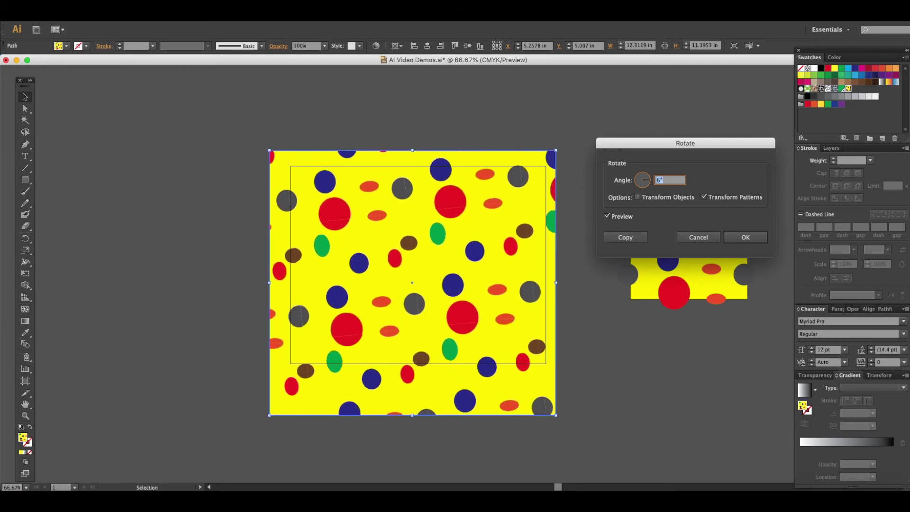
key(Up)
key(Up)
key(Up)
key(Up)
key(Up)
key(Up)
key(Up)
key(Up)
key(Up)
key(Up)
key(Up)
key(Up)
key(Up)
key(Up)
key(Up)
key(Up)
key(Up)
key(Up)
key(Up)
key(Up)
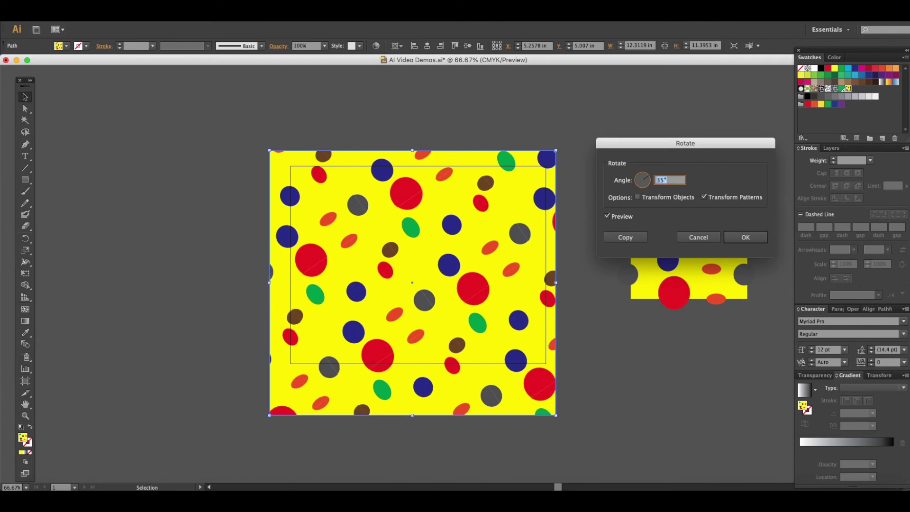
Try the pattern rotation at negative angles down to -50° in larger increments.
key(shift+Down)
key(shift+Down)
key(shift+Down)
key(shift+Down)
key(shift+Down)
key(shift+Down)
key(shift+Down)
key(shift+Down)
key(shift+Down)
key(shift+Down)
key(shift+Down)
key(shift+Down)
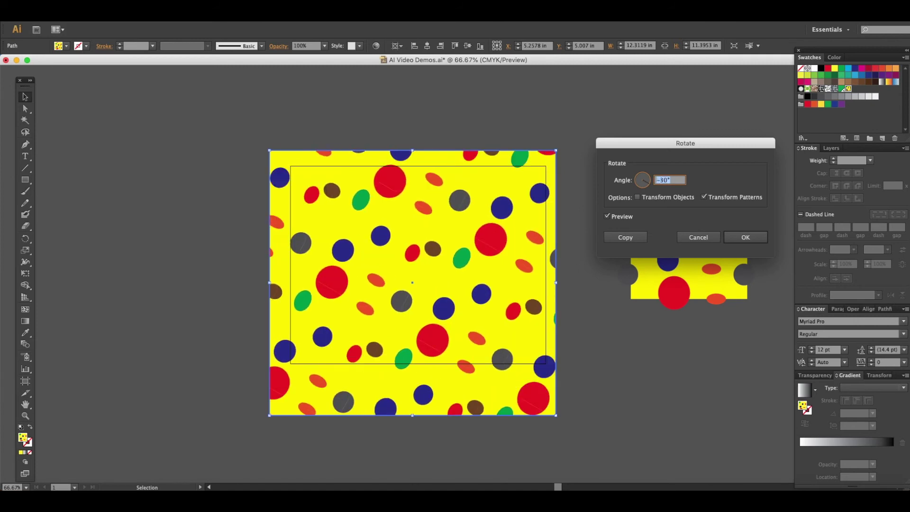
key(shift+Up)
key(shift+Up)
key(shift+Up)
key(shift+Up)
key(shift+Up)
key(shift+Up)
key(shift+Up)
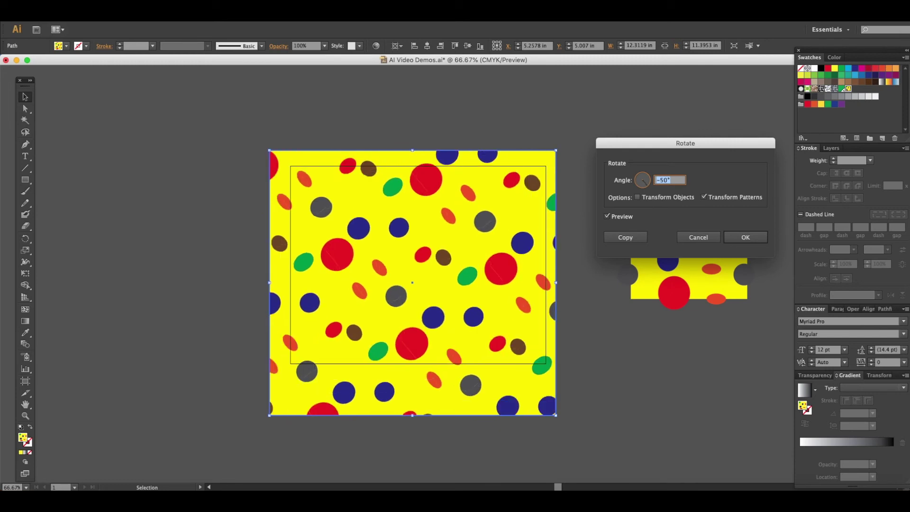
Try bringing the pattern's rotation angle back up to 30° in the preview.
key(Up)
key(Up)
key(Up)
key(Up)
key(Up)
key(Up)
key(Up)
key(Up)
key(Up)
key(Up)
key(Up)
key(Up)
key(Up)
key(Up)
key(Up)
key(Up)
key(Up)
key(Up)
key(Up)
key(Up)
key(Up)
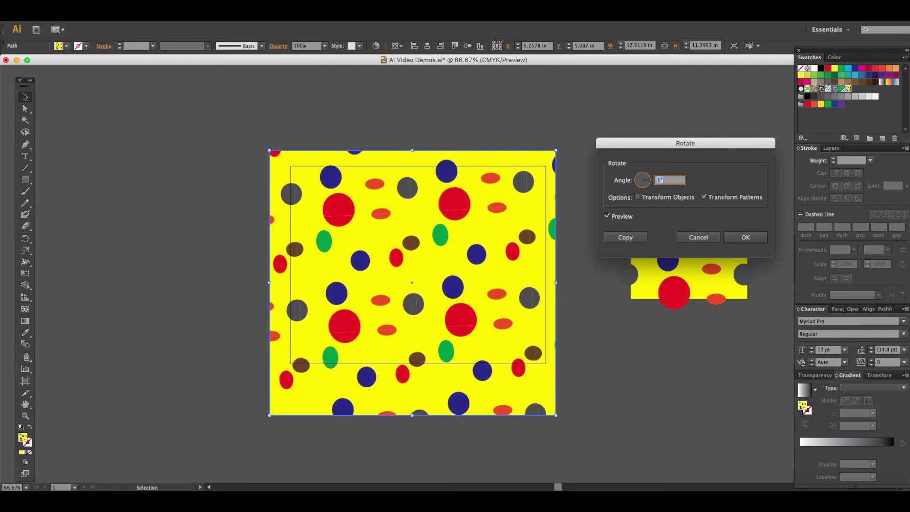
key(Up)
key(Up)
key(Up)
key(Up)
key(Up)
key(Up)
key(Up)
key(Up)
key(Up)
key(Up)
key(Up)
key(Up)
key(Up)
key(Up)
key(Up)
key(Up)
key(Up)
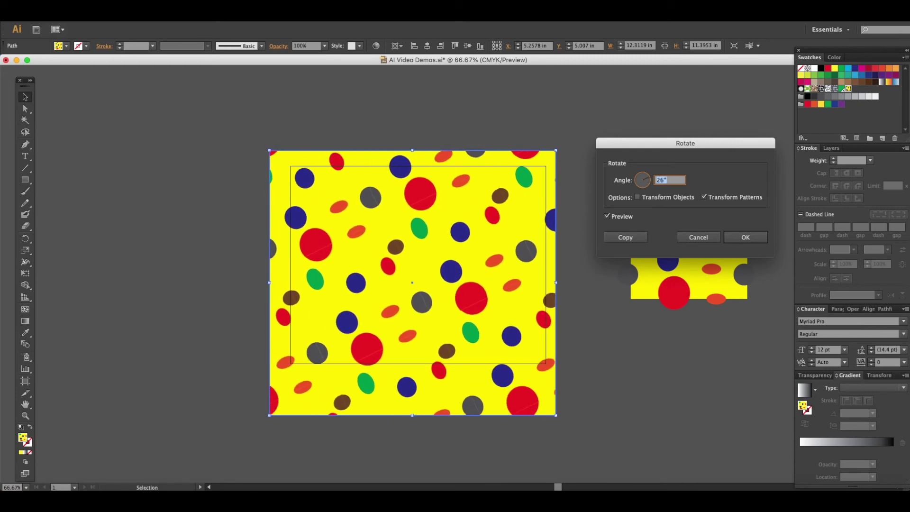
key(Down)
key(Down)
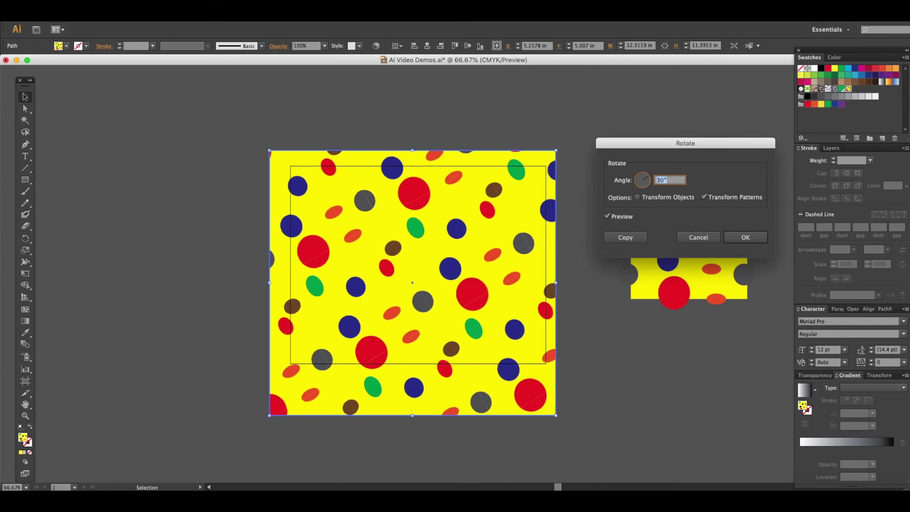
Set the pattern's rotation angle to 40°, apply the rotation and deselect the rectangle.
key(Up)
key(Up)
key(Up)
key(Up)
key(Up)
key(Up)
key(Up)
key(Up)
key(Up)
key(Up)
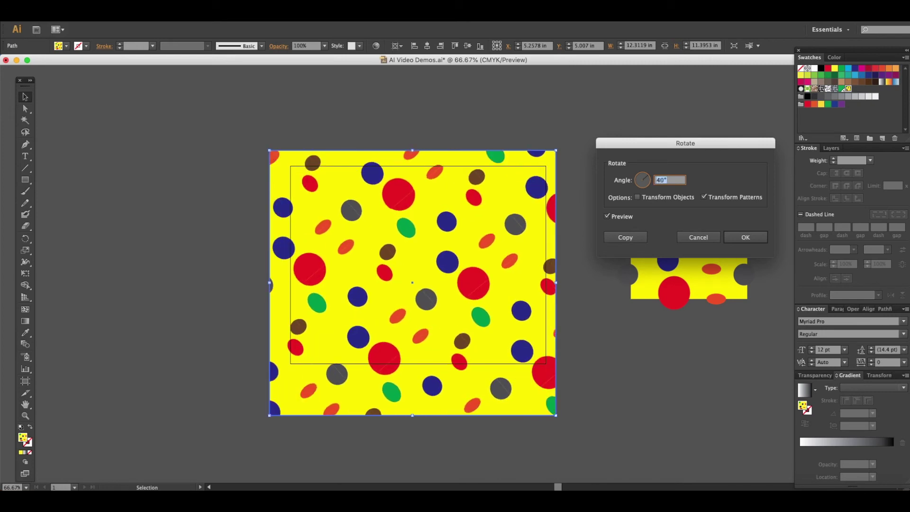
click(746, 237)
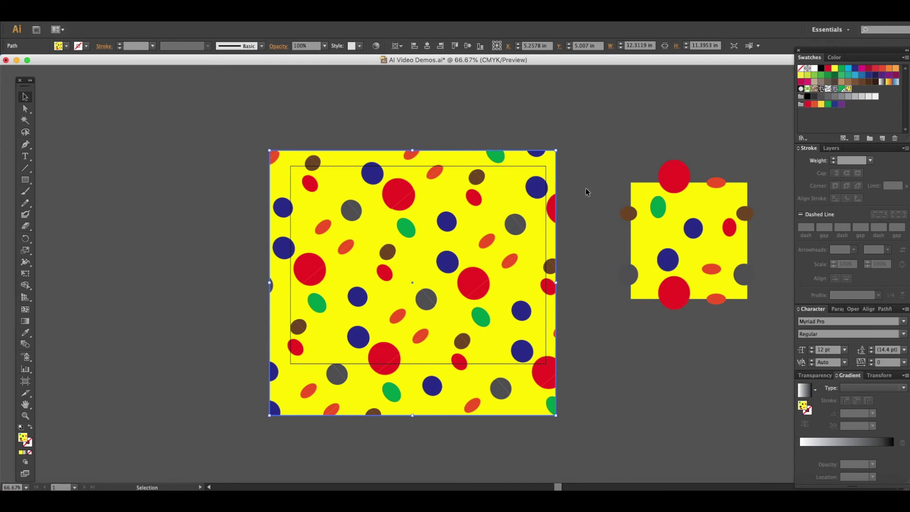
click(585, 187)
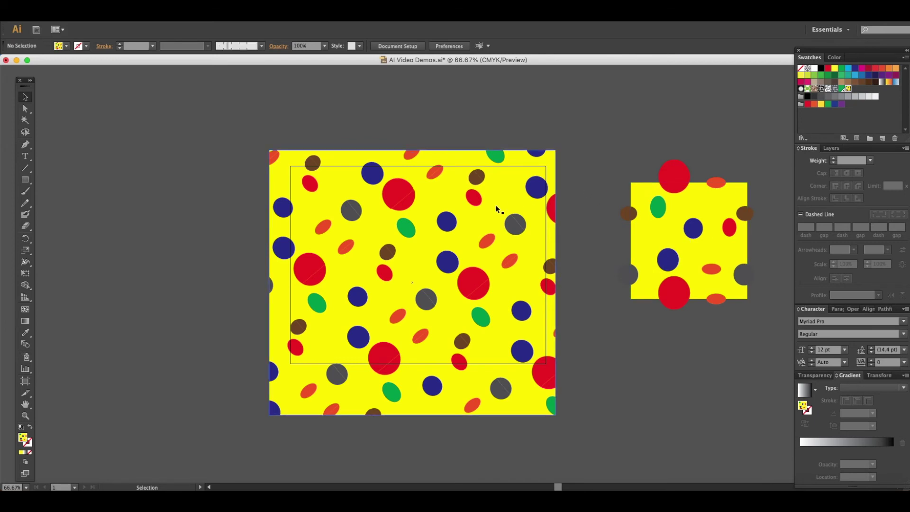
Select the patterned rectangle and try scaling only its pattern uniformly to 50% in the preview.
click(398, 224)
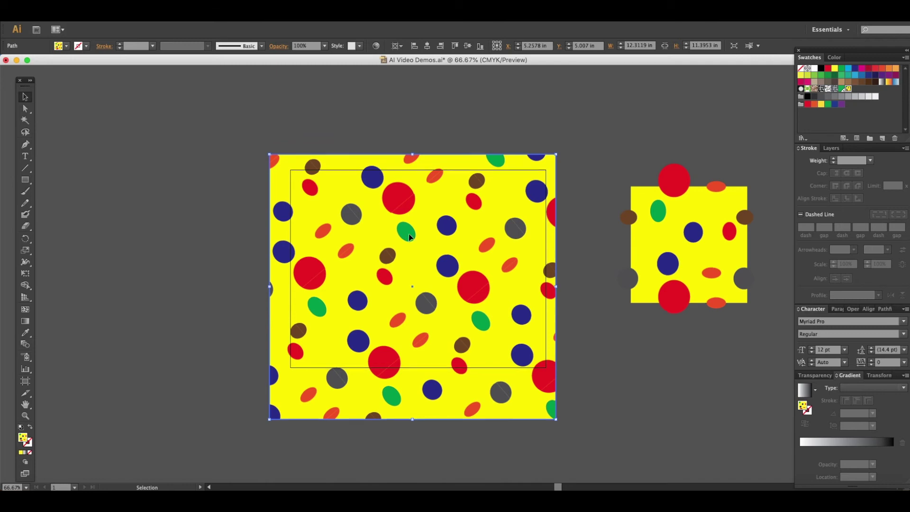
key(super+equal)
key(super+equal)
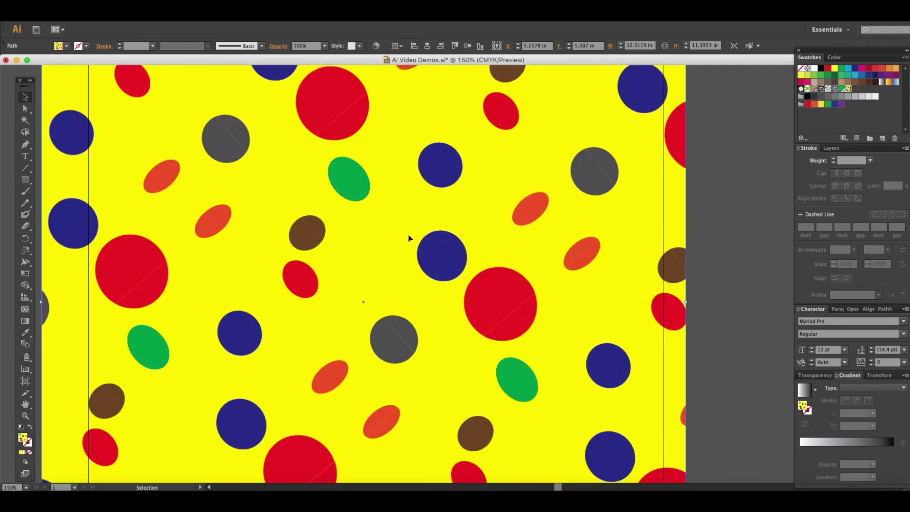
key(super+minus)
key(super+minus)
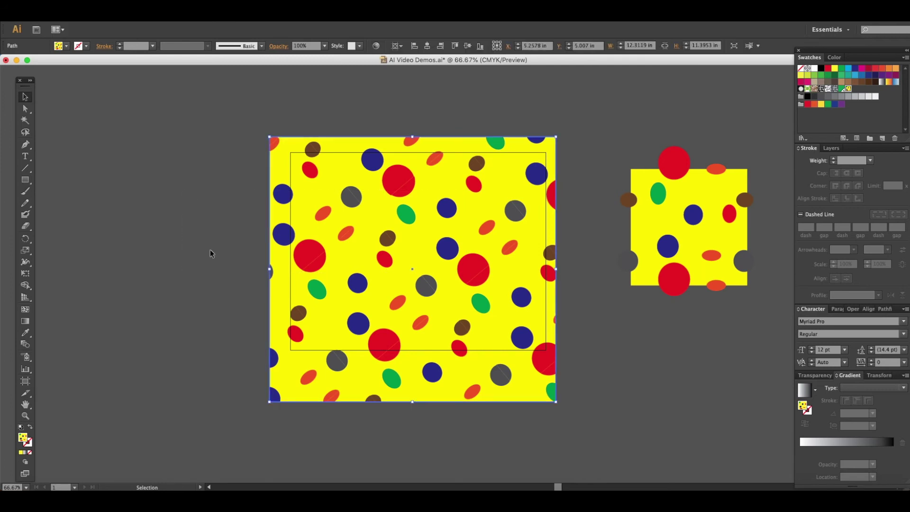
right_click(331, 245)
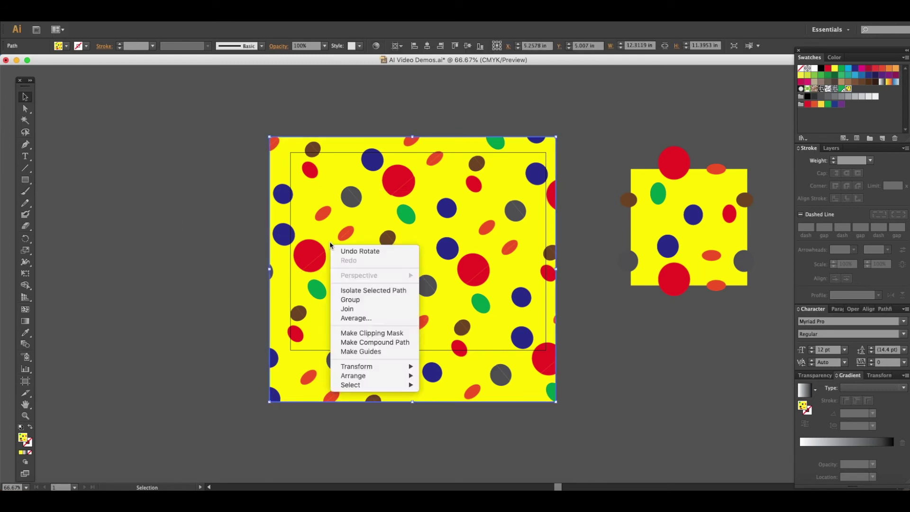
mouse_move(384, 367)
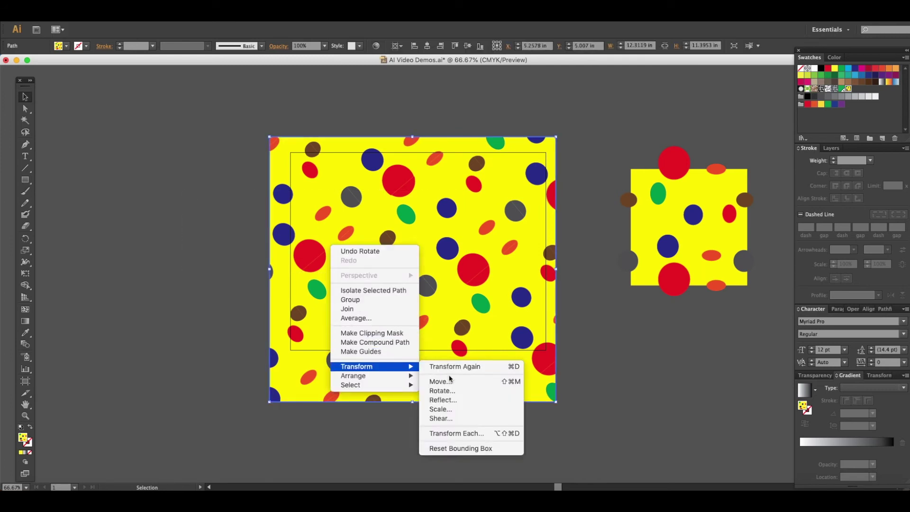
click(460, 410)
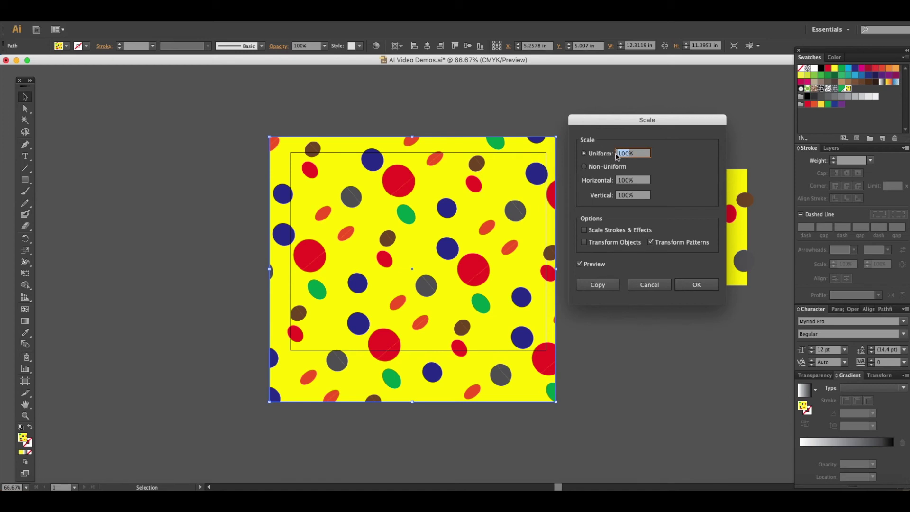
text(50%)
click(579, 264)
click(579, 264)
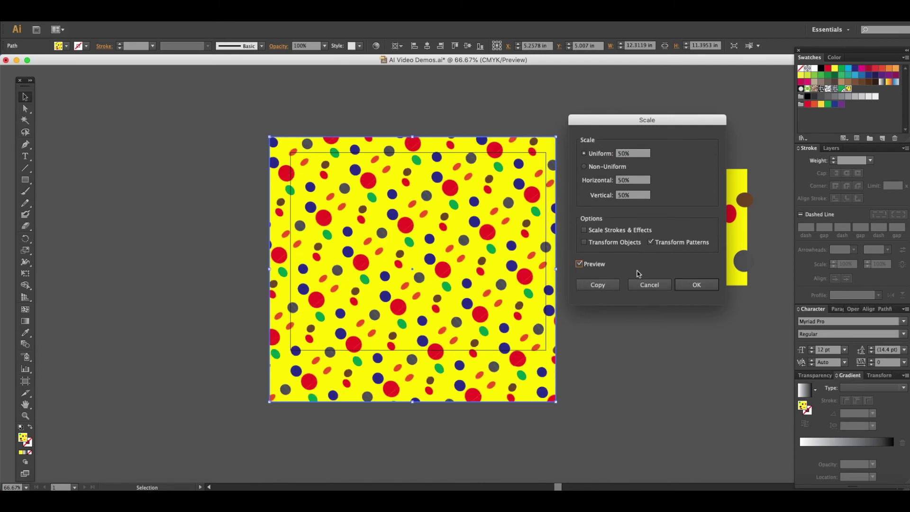
Try uniform pattern scales of 200% and 300% in the preview.
click(626, 154)
drag(626, 153, 609, 154)
text(200)
click(580, 264)
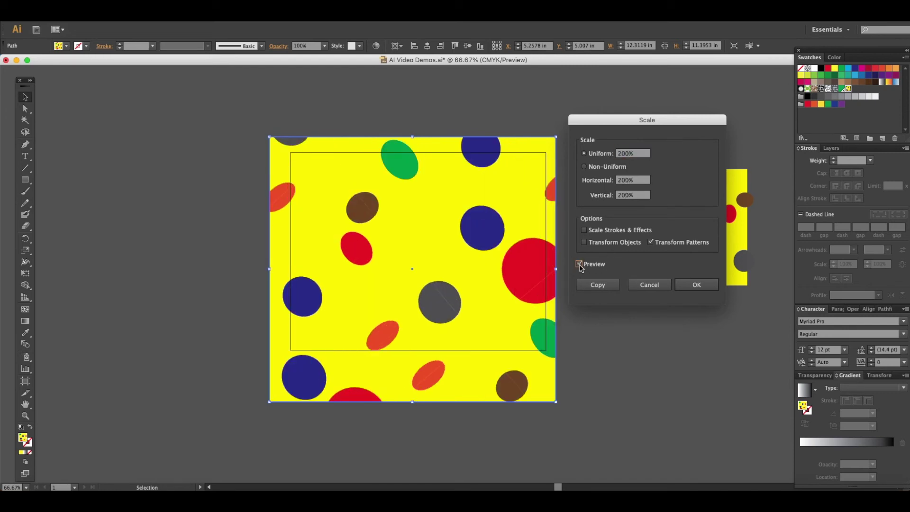
drag(633, 153, 614, 153)
text(300)
click(579, 265)
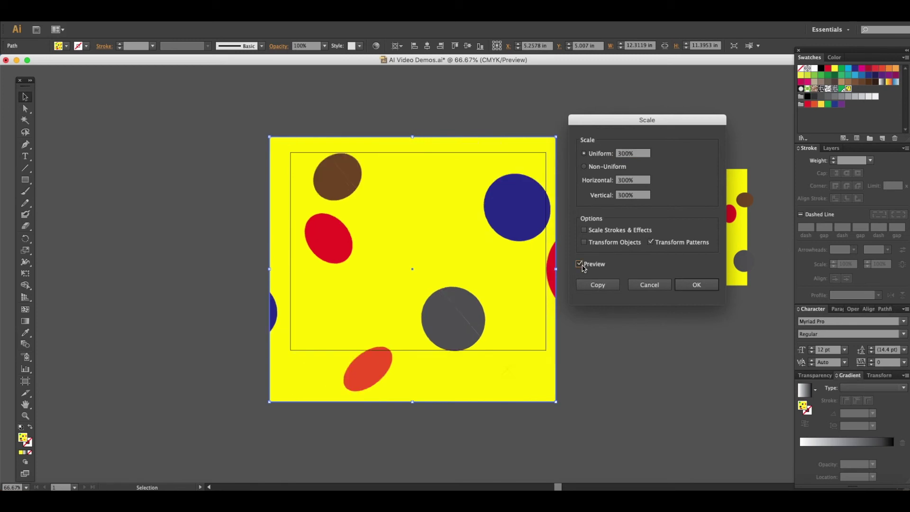
Try a uniform pattern scale of 10% in the preview.
click(580, 264)
drag(631, 153, 617, 156)
text(10)
click(580, 264)
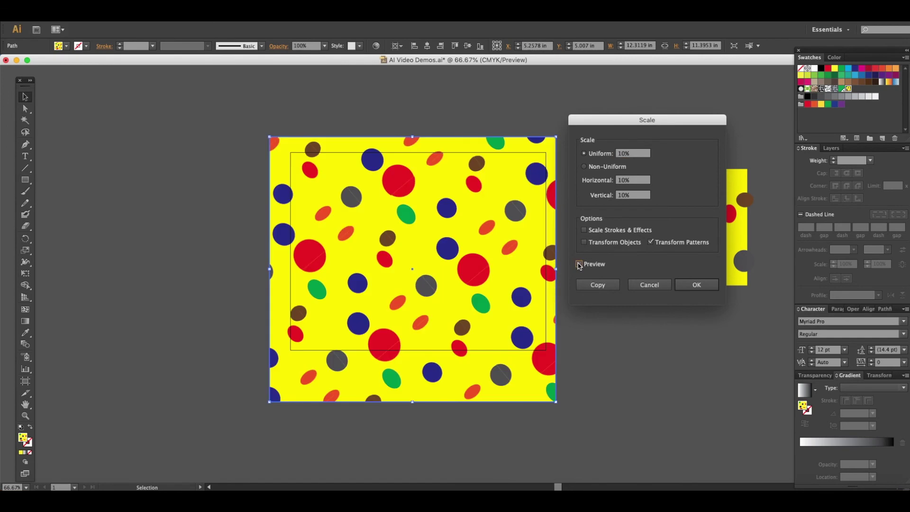
click(579, 264)
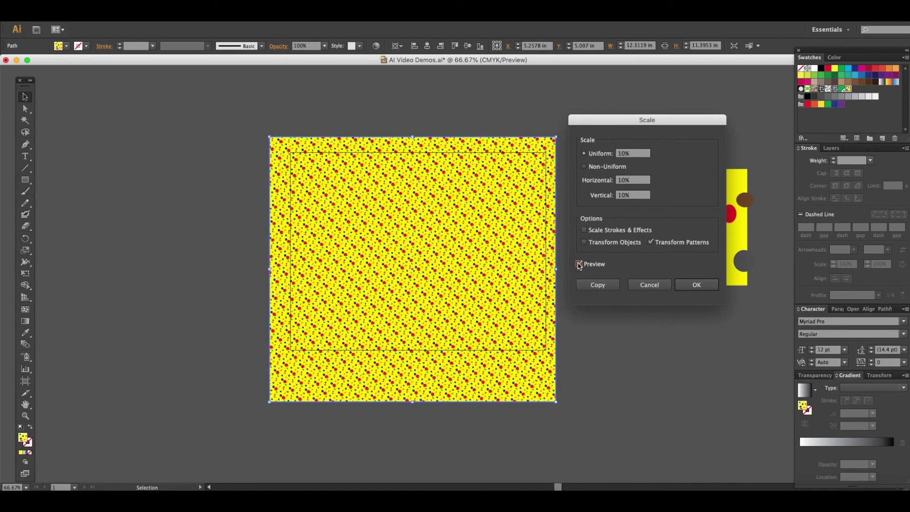
Set the pattern's uniform scale back to 100% and apply the scaling.
click(580, 264)
click(626, 154)
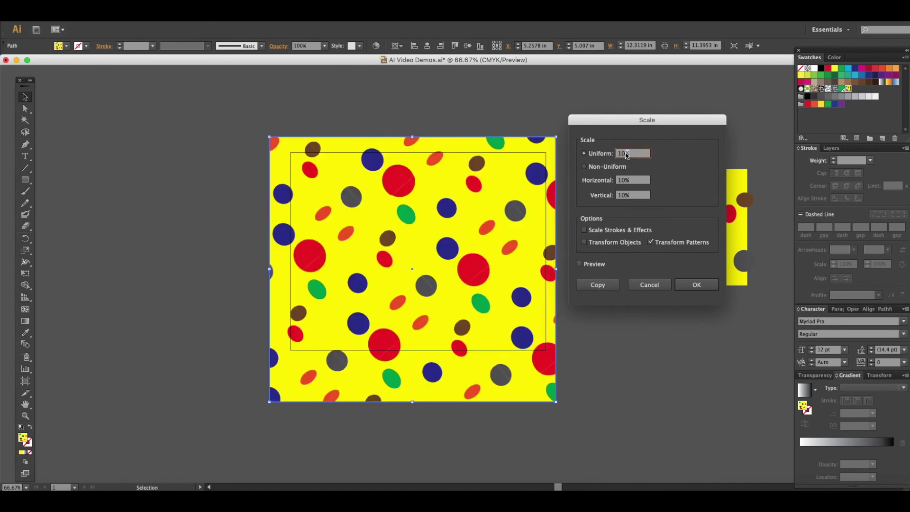
text(0)
click(580, 265)
click(697, 285)
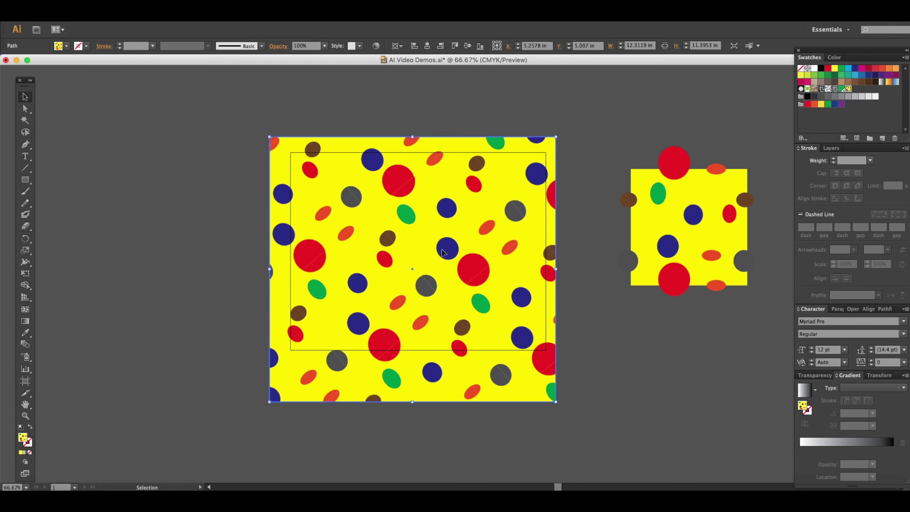
Move the patterned rectangle off the artboard to the left and place a copy of the tile artwork on the artboard.
drag(509, 255, 145, 199)
drag(582, 119, 770, 304)
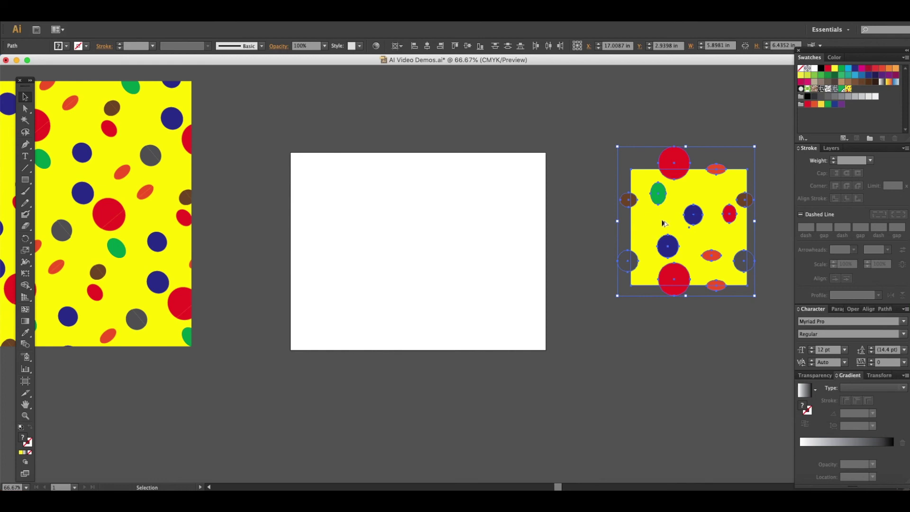
drag(662, 223, 409, 242)
click(543, 246)
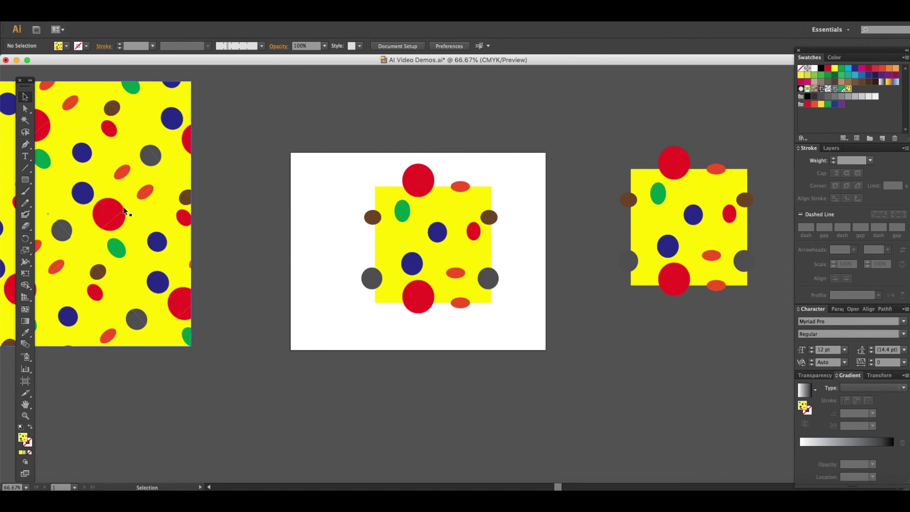
Draw a star about 1.73 in wide near the copied tile's upper-left corner with a magenta fill.
drag(26, 182, 48, 228)
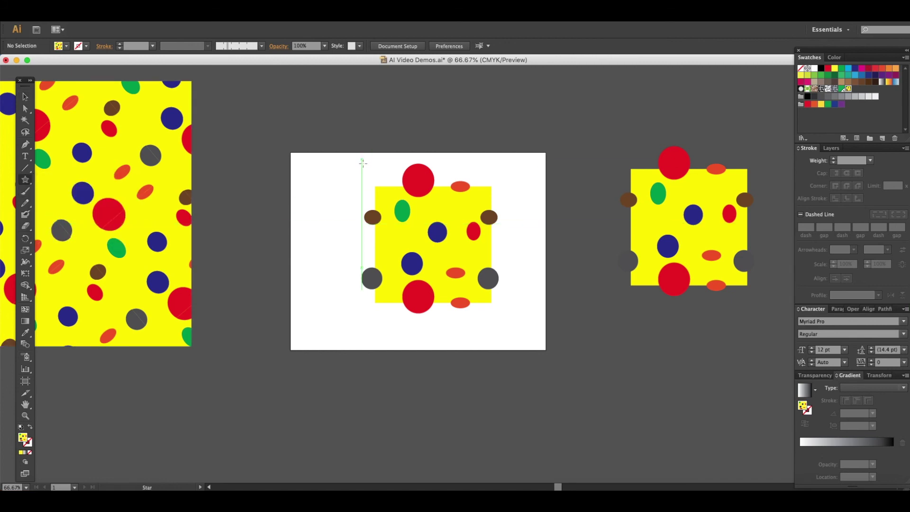
drag(366, 179, 382, 195)
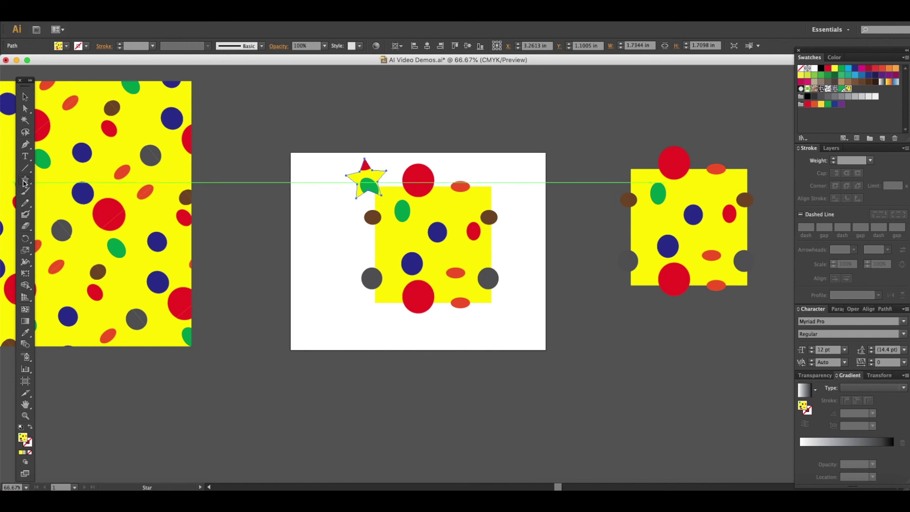
click(809, 82)
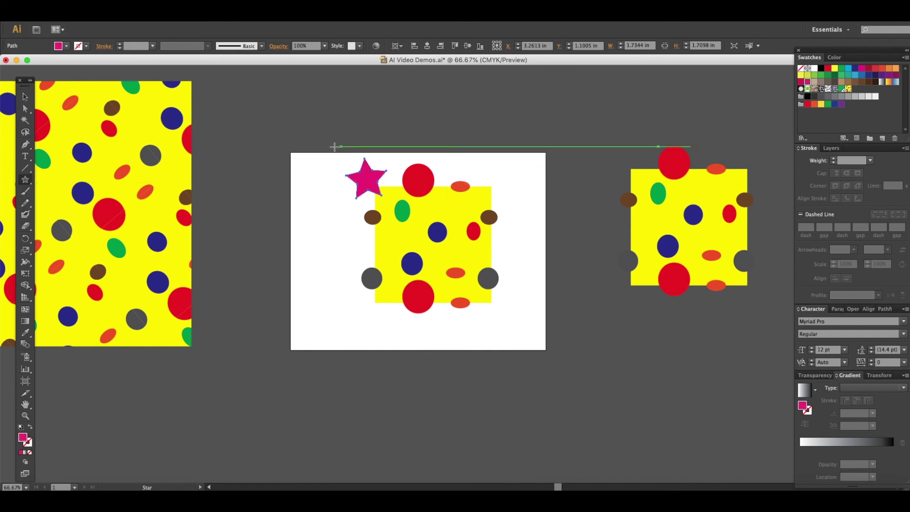
Scale the star down to about 1.12 in wide over the tile's upper-left corner and deselect it.
click(23, 98)
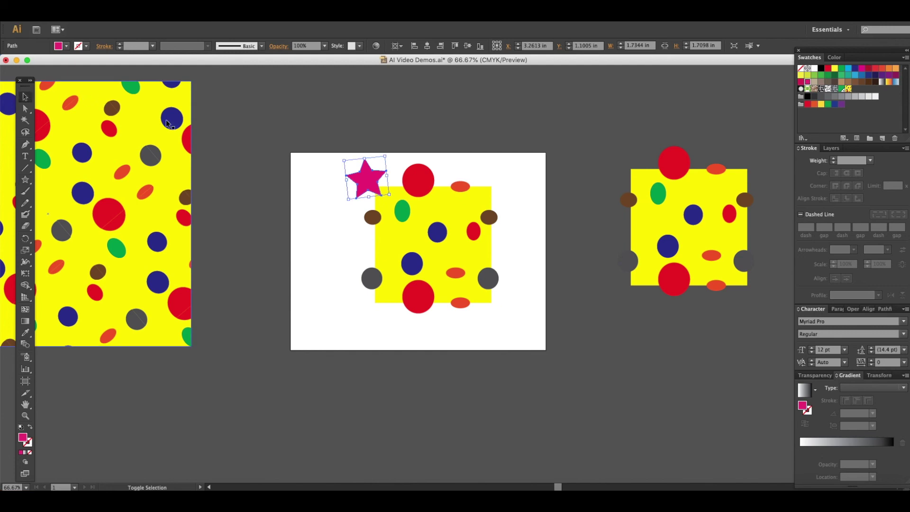
drag(347, 163, 378, 197)
key(super+equal)
key(super+equal)
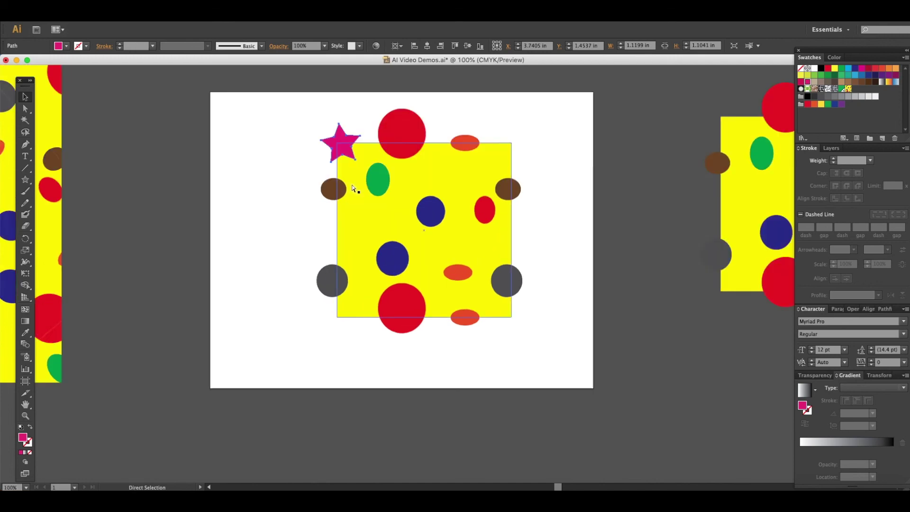
scroll(351, 184, up, 5)
scroll(351, 184, left, 2)
click(273, 183)
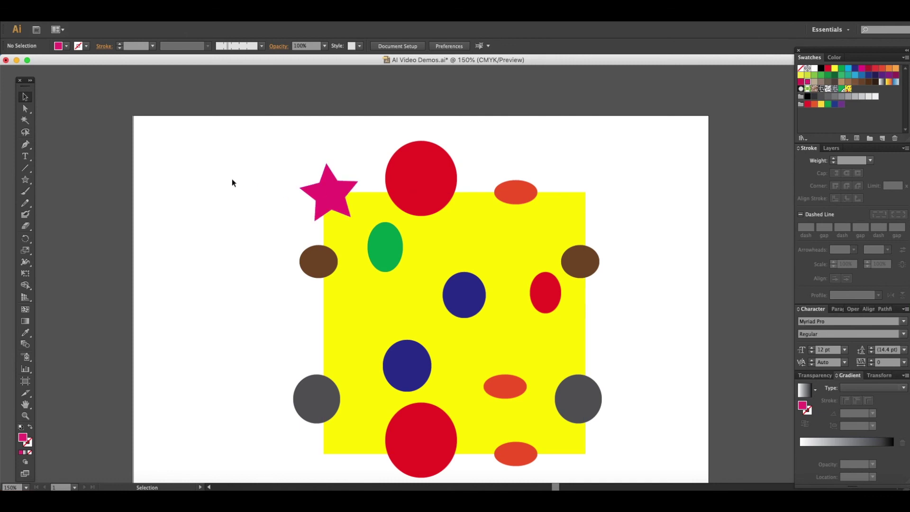
Set a move offset of 5 in horizontally and 0 in vertically for the magenta star.
scroll(233, 182, down, 3)
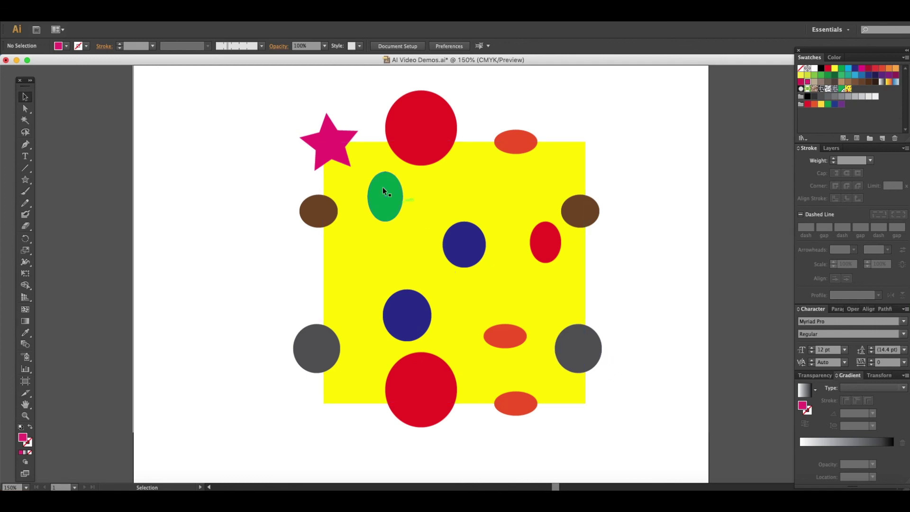
click(328, 142)
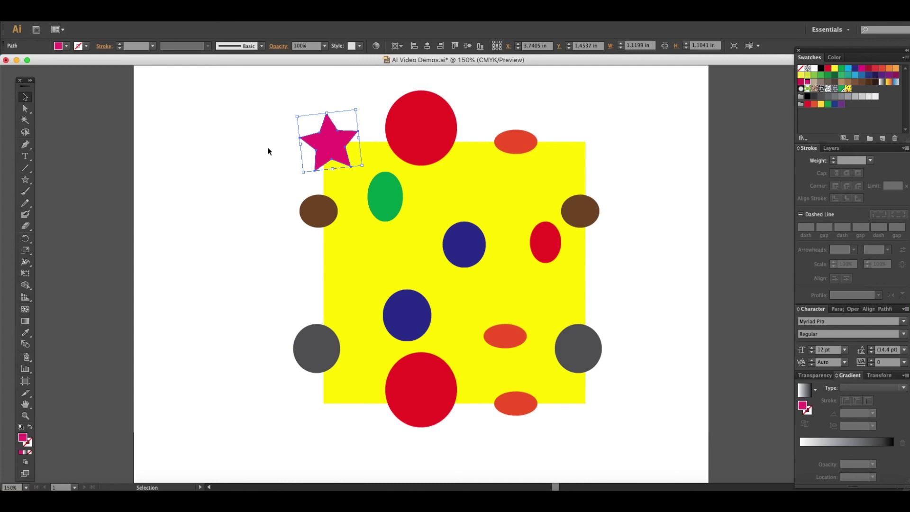
key(Return)
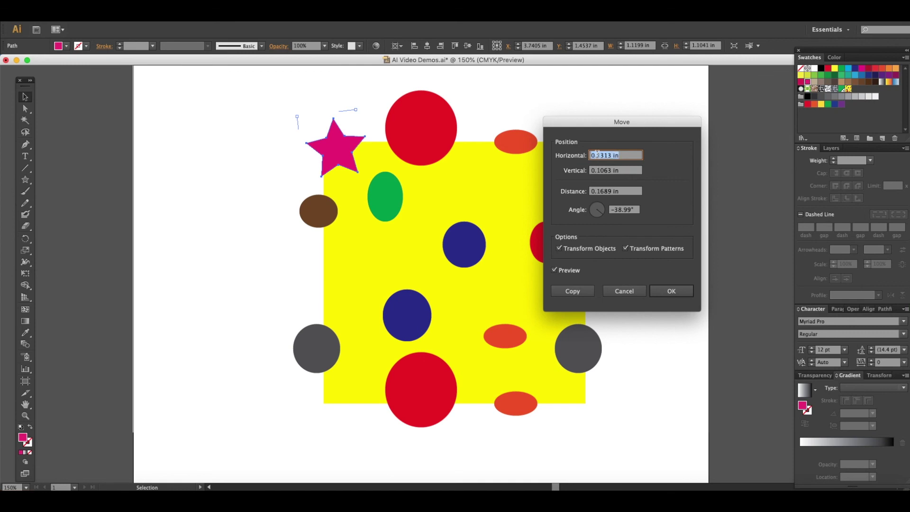
drag(612, 155, 586, 156)
text(5)
click(609, 172)
text(0)
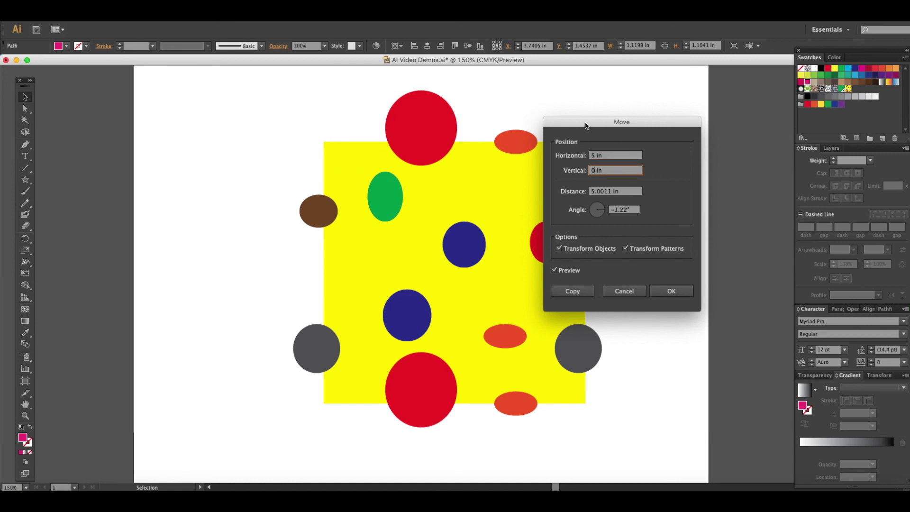
Preview the star's horizontal offset and create it as a copy on the tile's upper-right corner.
drag(586, 122, 677, 124)
click(645, 271)
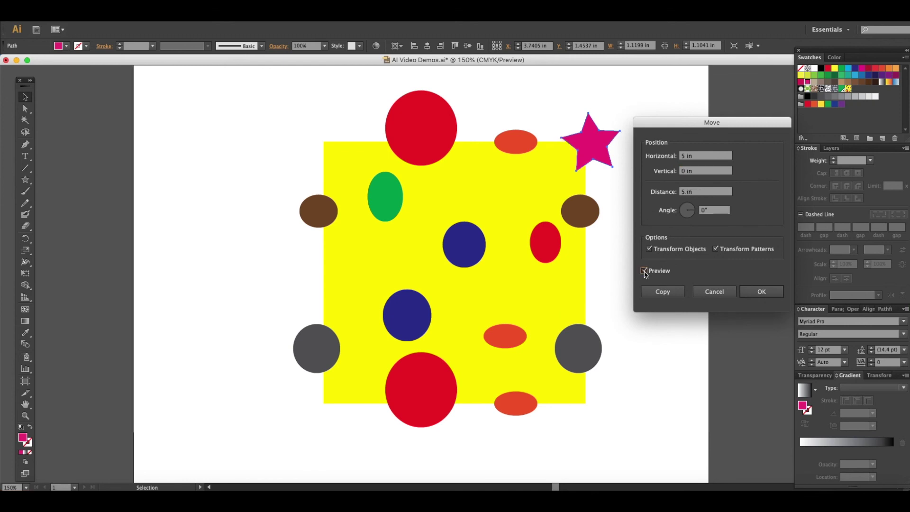
click(645, 271)
click(645, 270)
click(645, 271)
click(645, 271)
click(658, 292)
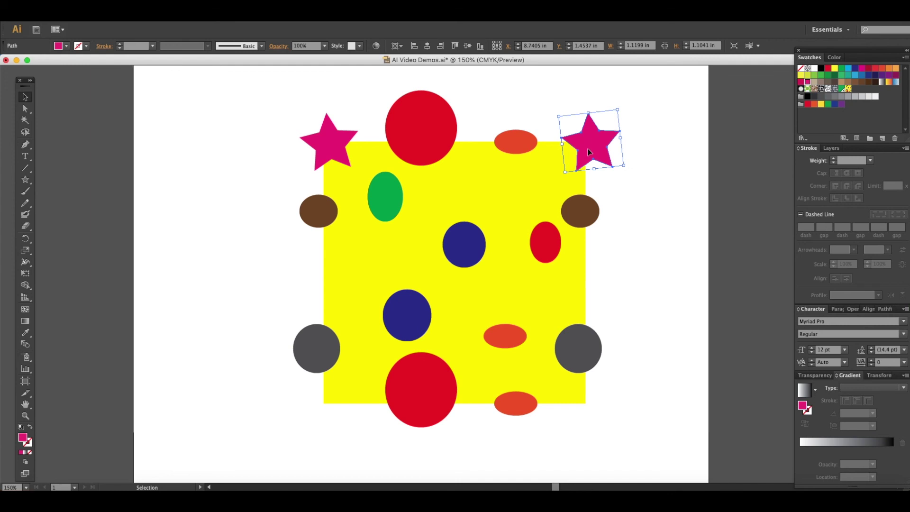
Set the upper-right star's move offset to 0 in horizontally and try -5 in vertically in the preview.
key(Return)
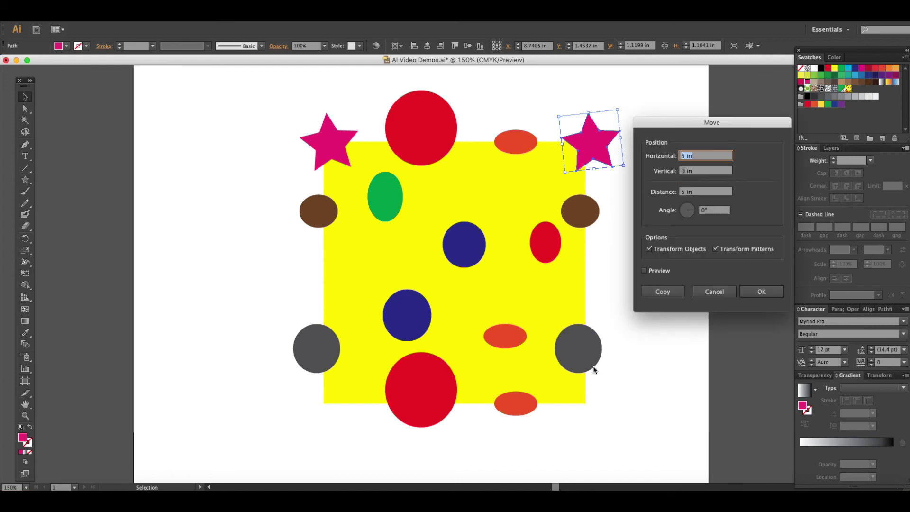
click(683, 157)
key(Delete)
text(0)
click(681, 170)
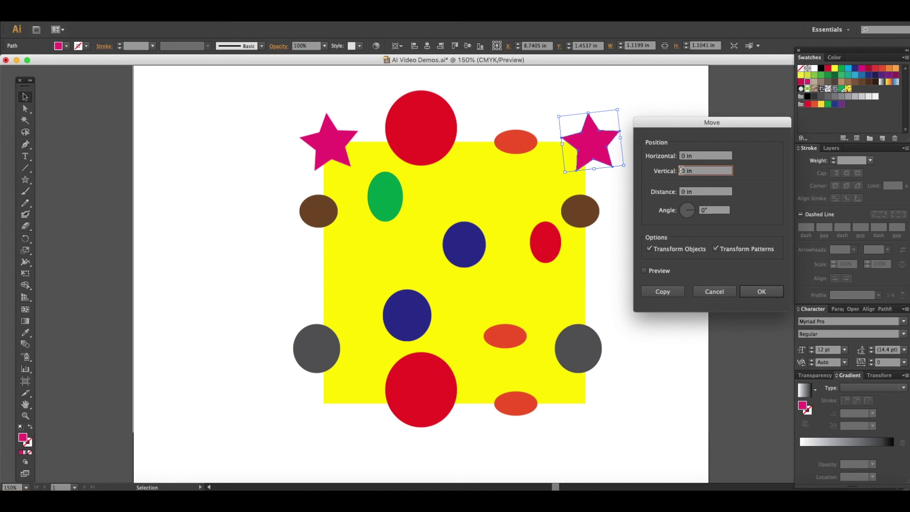
text(-)
key(Delete)
text(5)
click(644, 271)
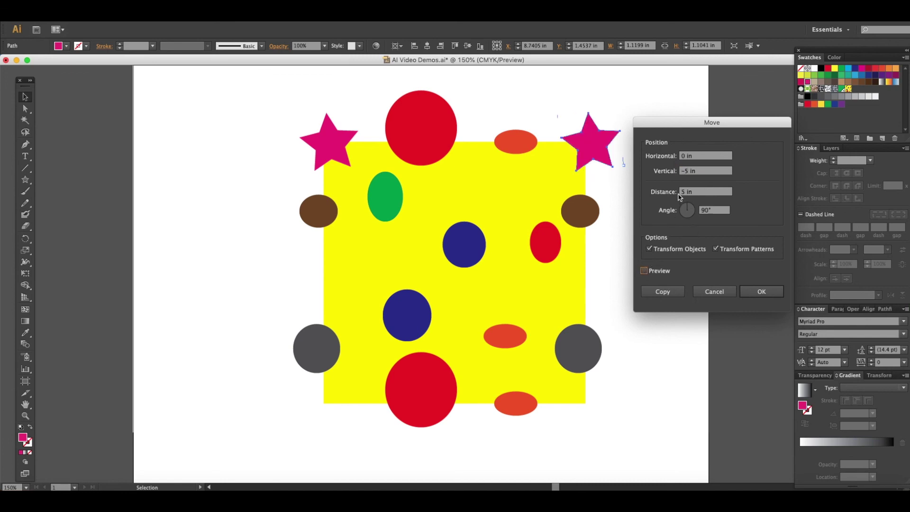
Set the vertical offset to 5 in and create a star copy on the tile's lower-right corner.
click(685, 171)
drag(686, 171, 682, 172)
key(BackSpace)
click(644, 271)
click(645, 271)
click(664, 292)
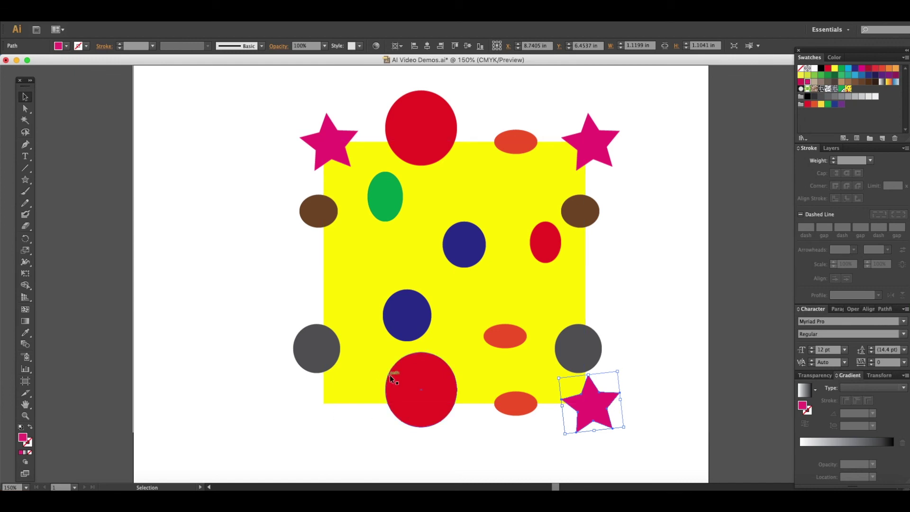
Try a vertical move offset of -5 in for the lower-right star in the preview.
key(Return)
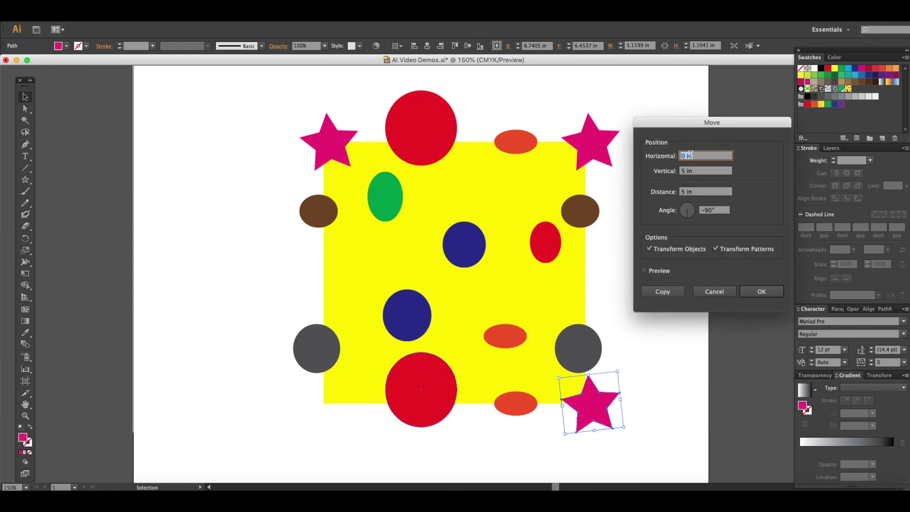
click(683, 171)
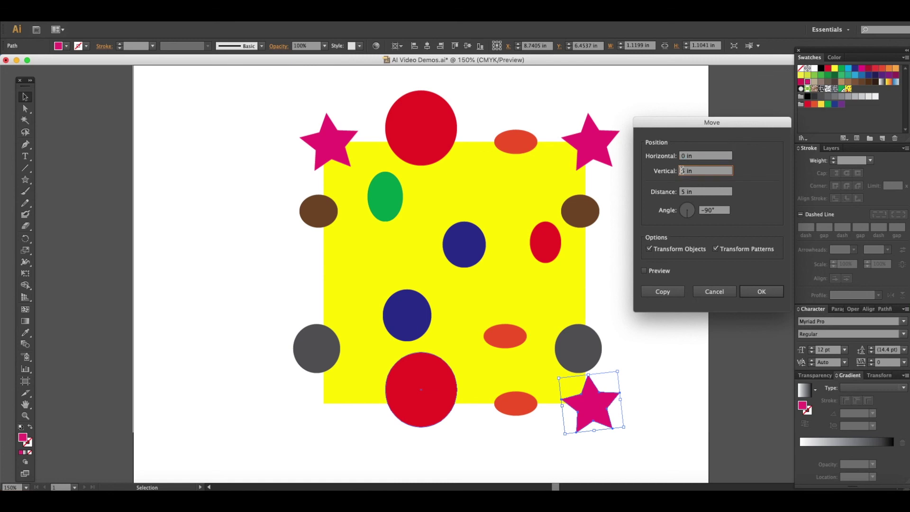
text(-)
click(644, 271)
click(644, 271)
Try a vertical move offset of 5 in for the lower-right star in the preview.
click(681, 171)
key(Delete)
click(644, 271)
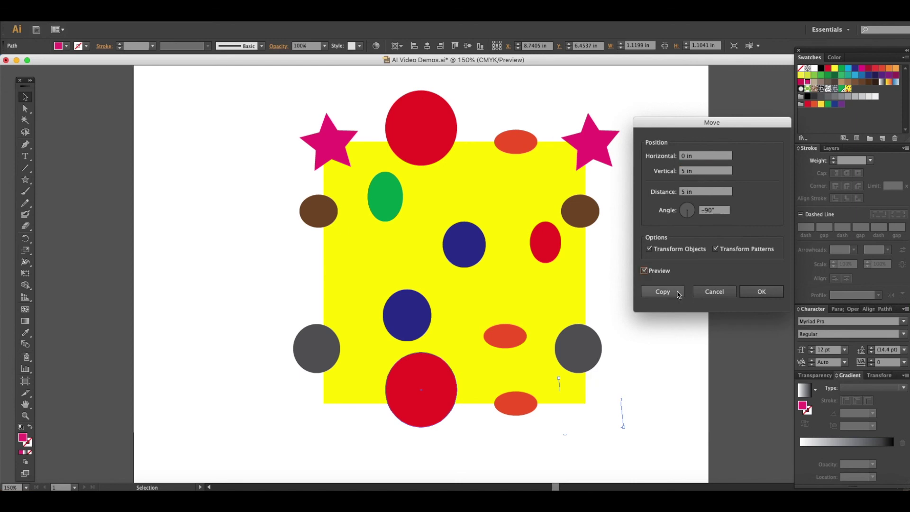
click(644, 271)
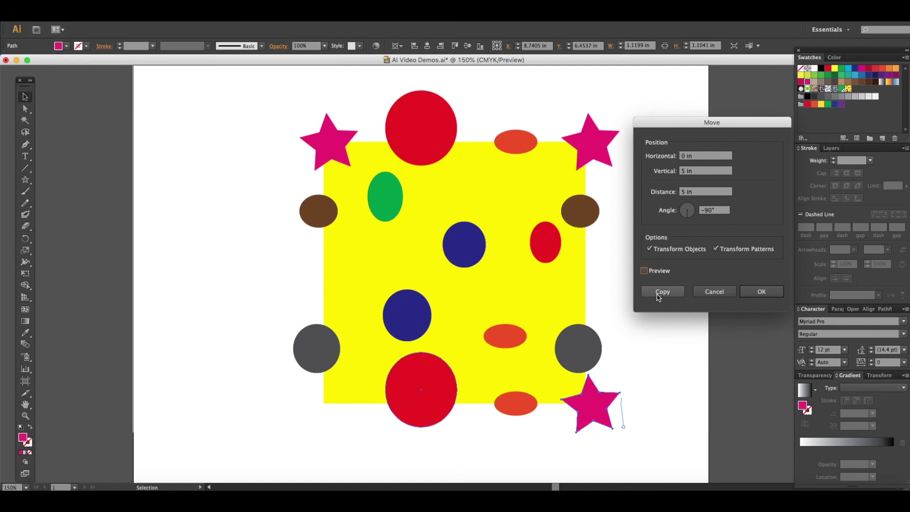
Set the move offset to 0 in vertically and -5 in horizontally, and create a star copy on the tile's lower-left corner.
drag(684, 170, 674, 172)
key(BackSpace)
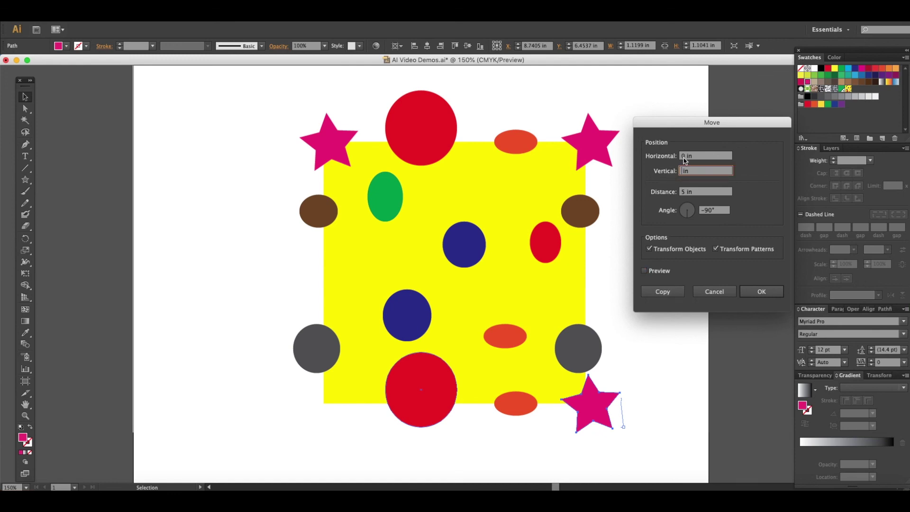
click(682, 156)
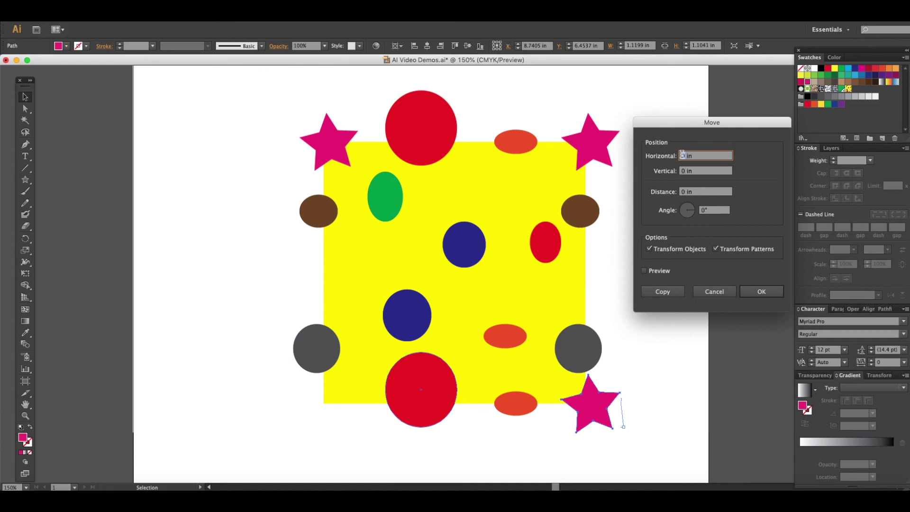
text(-5)
click(645, 271)
click(644, 271)
click(664, 291)
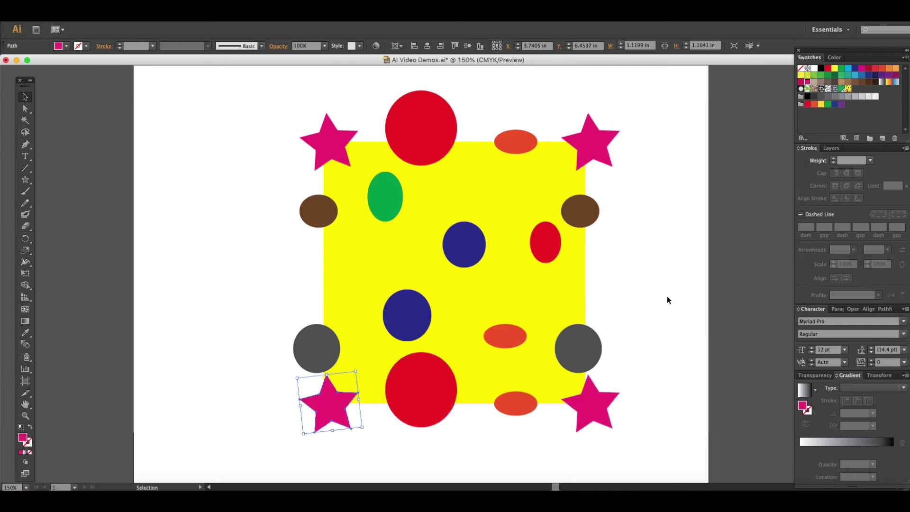
click(667, 297)
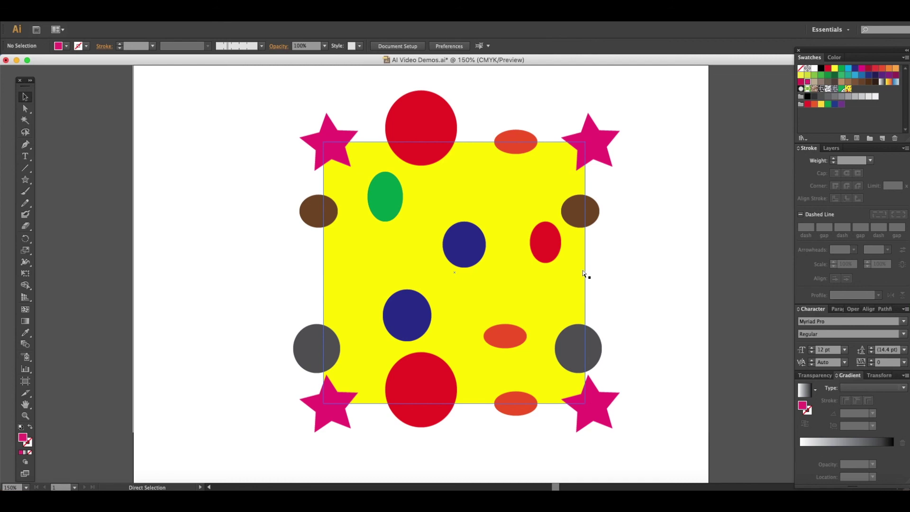
Save the whole tile with its four corner stars as a pattern swatch and move its artwork off the artboard below the star-less tile.
key(super+minus)
key(super+minus)
drag(377, 194, 539, 368)
drag(434, 298, 868, 90)
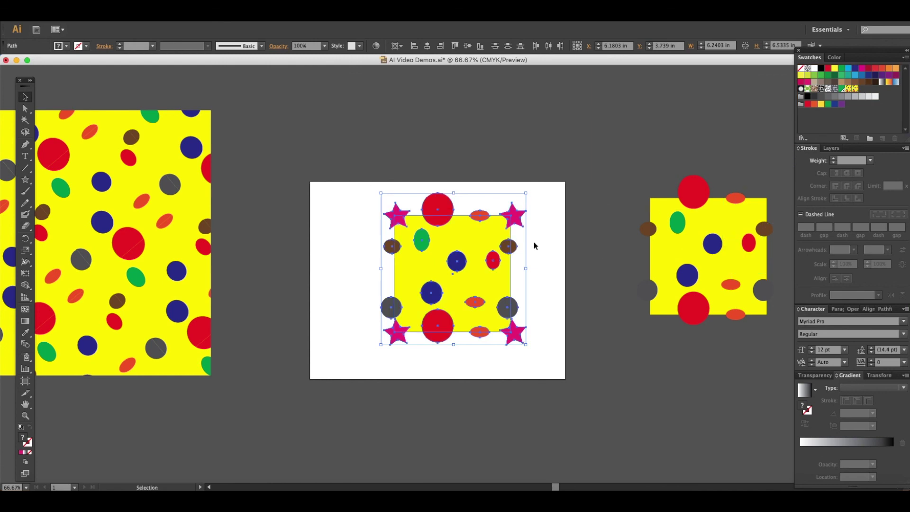
drag(452, 270, 724, 418)
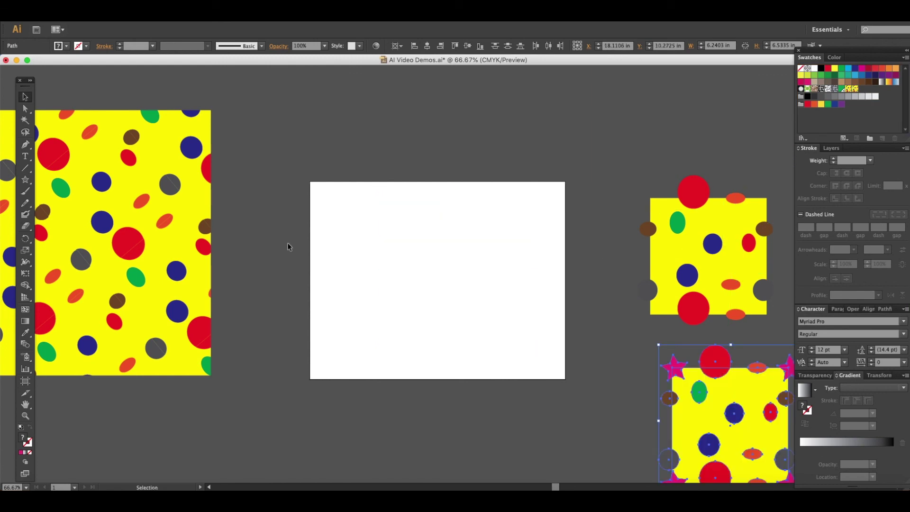
Move the large pattern-filled rectangle onto the artboard and fill it with the new star pattern swatch.
drag(141, 237, 503, 277)
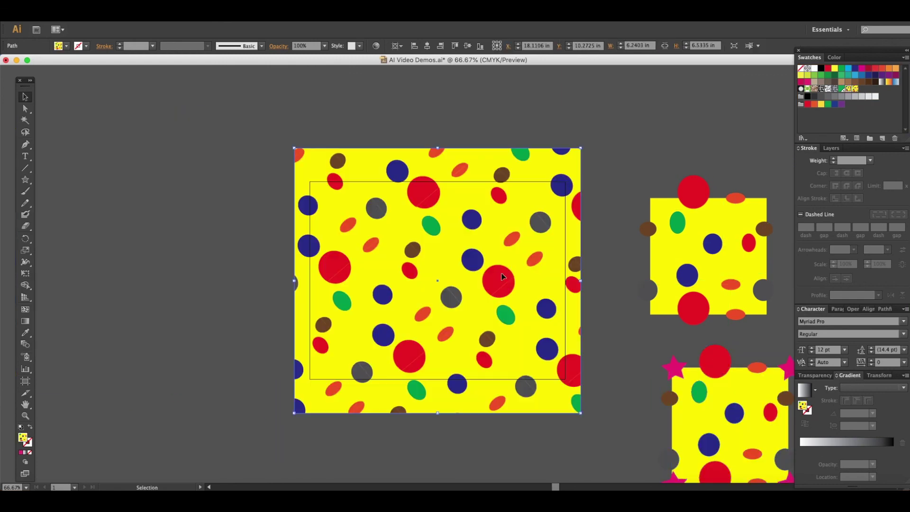
click(856, 92)
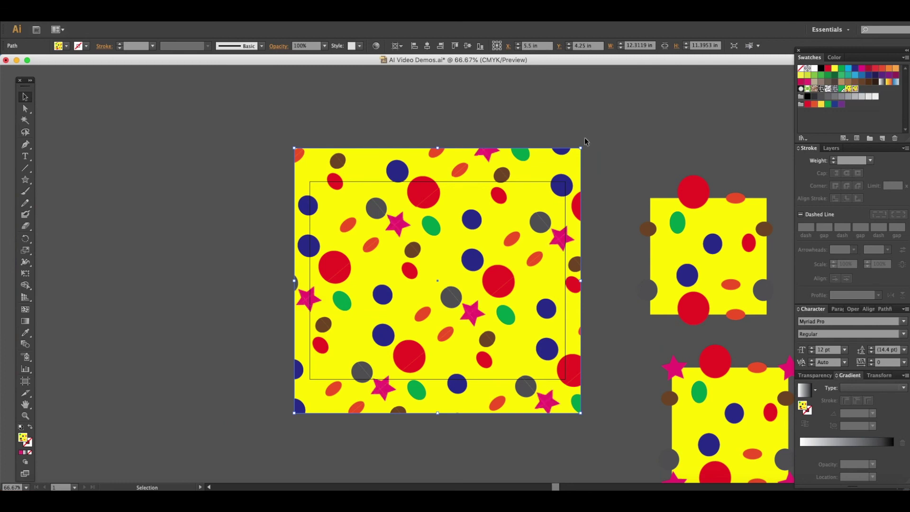
click(605, 139)
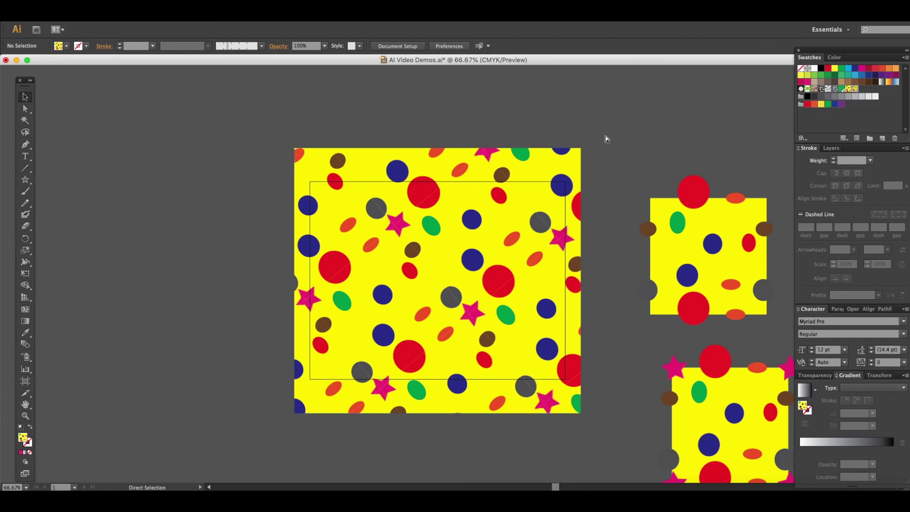
Examine the rectangle's star pattern up close and compare it with the two source tiles beside the artboard.
key(super+plus)
key(super+plus)
key(super+plus)
key(super+minus)
key(super+minus)
key(super+minus)
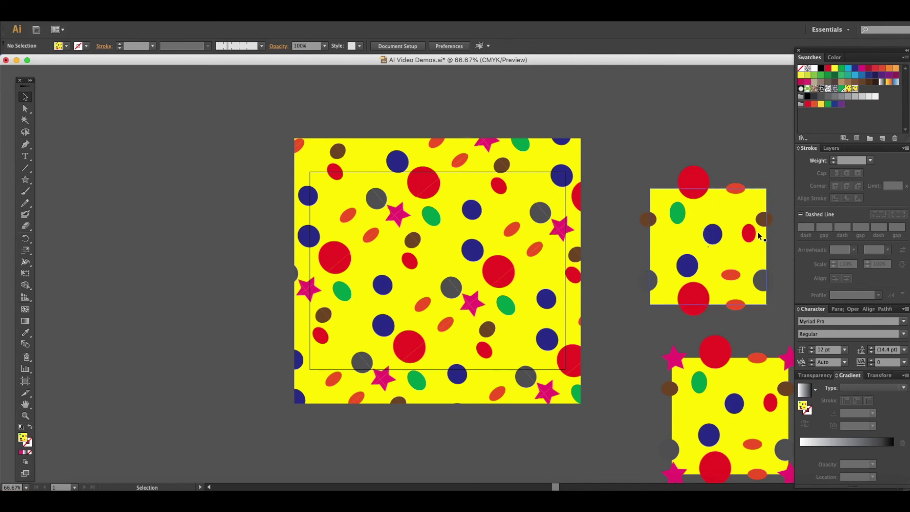
scroll(599, 184, right, 3)
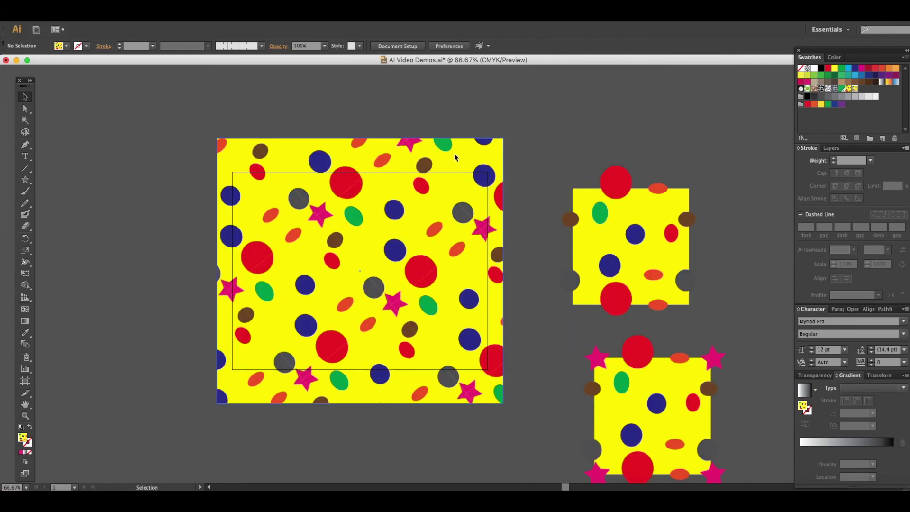
scroll(507, 201, left, 2)
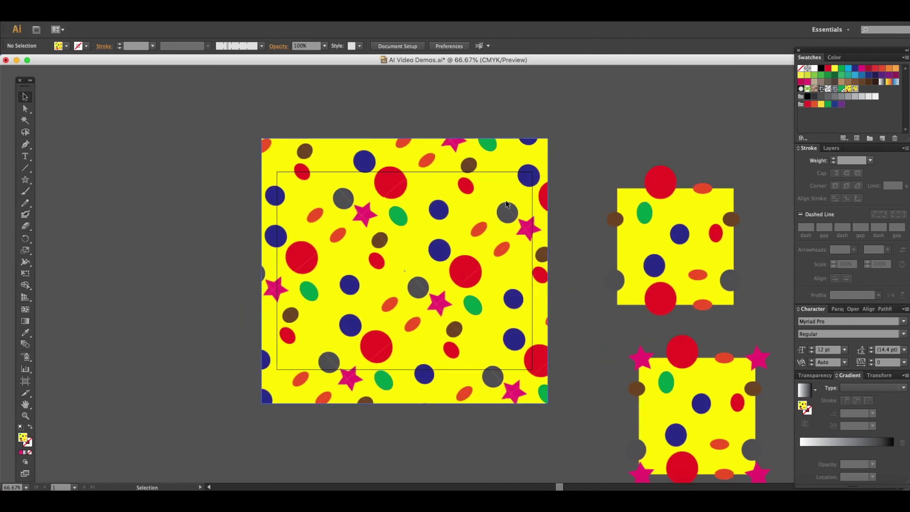